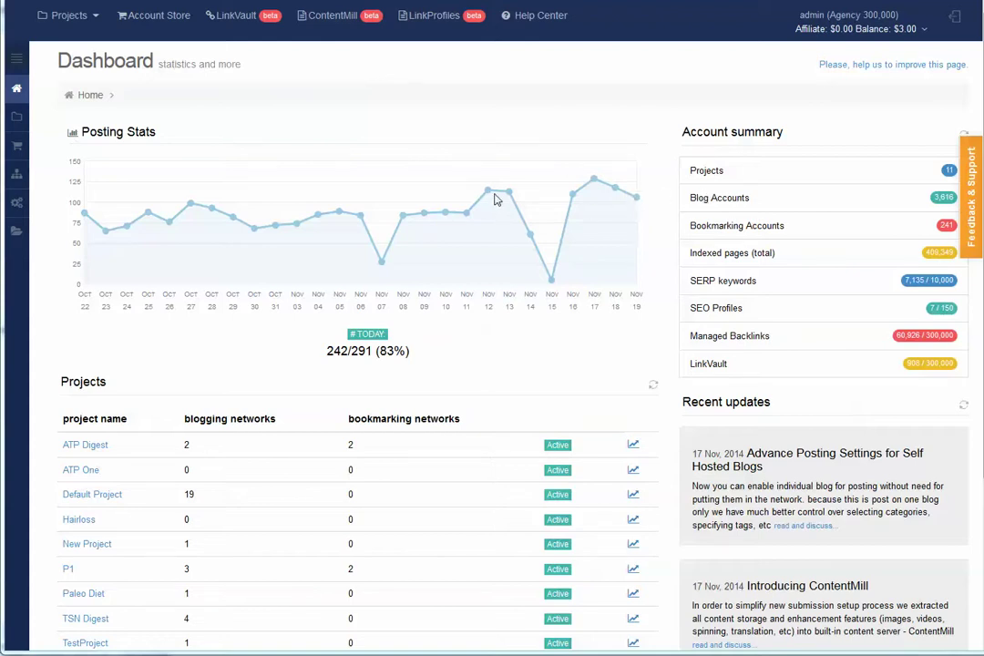
Review the dashboard's posting statistics, account summary, project list and recent updates
{"action": "mouse_move", "coordinate": [525, 211]}
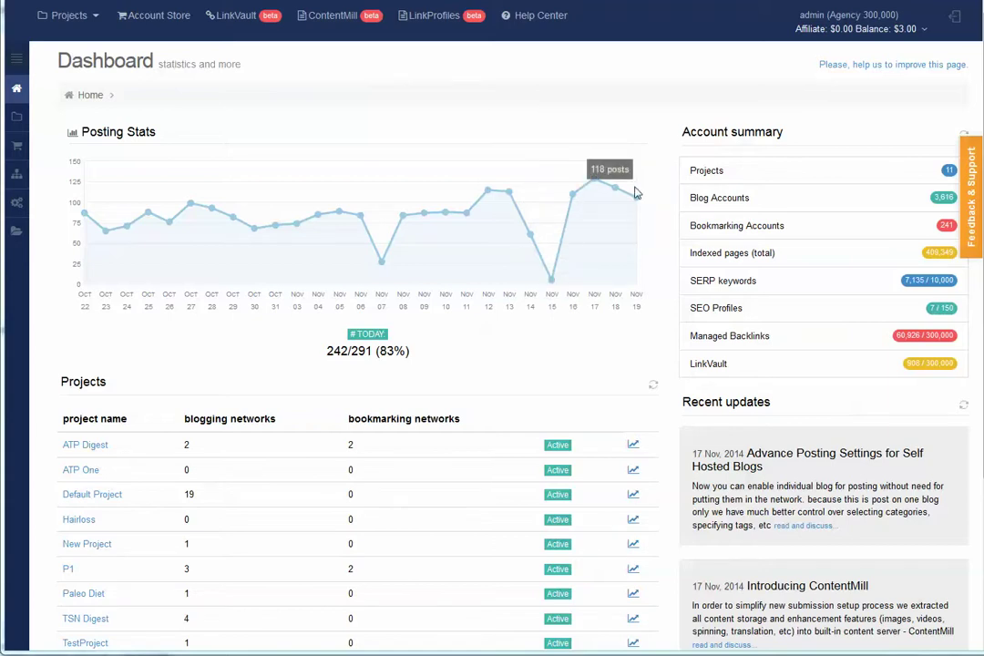
{"action": "scroll", "coordinate": [495, 350], "scroll_direction": "down", "scroll_amount": 3}
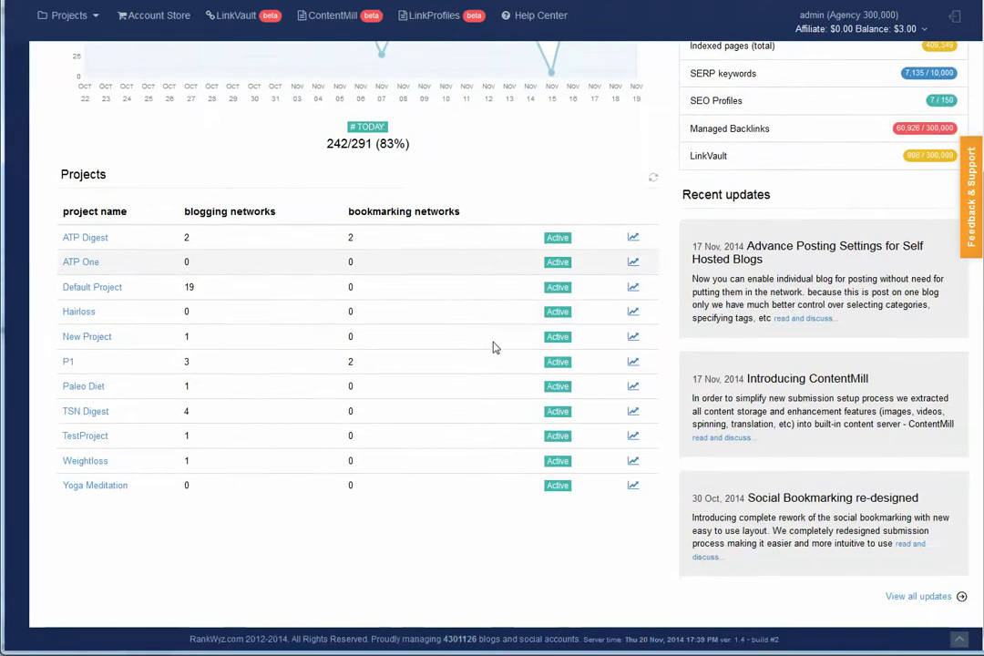
{"action": "scroll", "coordinate": [393, 234], "scroll_direction": "up", "scroll_amount": 2}
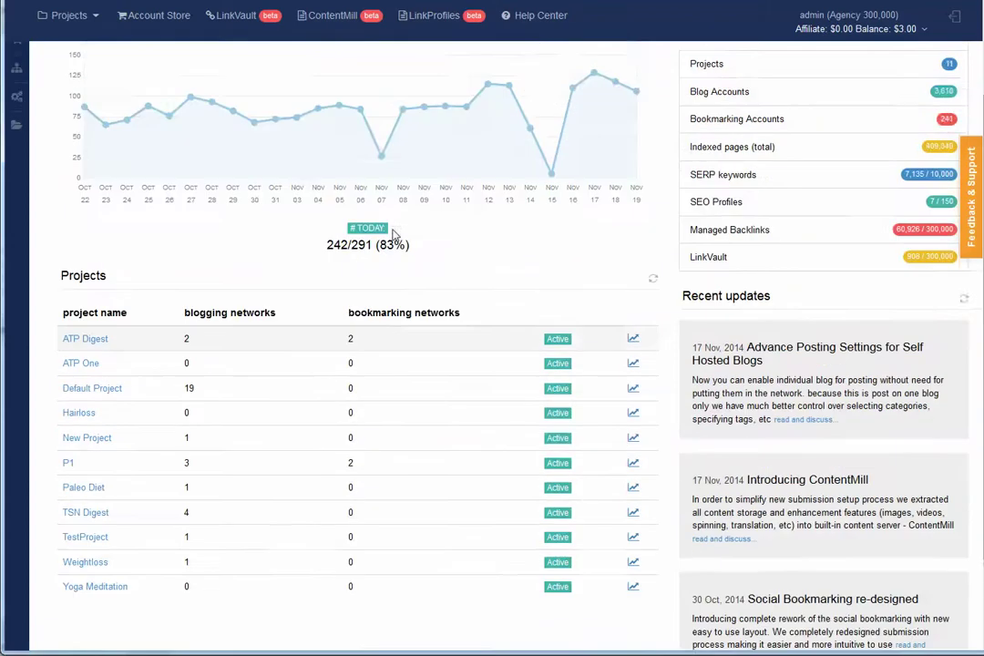
{"action": "scroll", "coordinate": [393, 233], "scroll_direction": "up", "scroll_amount": 2}
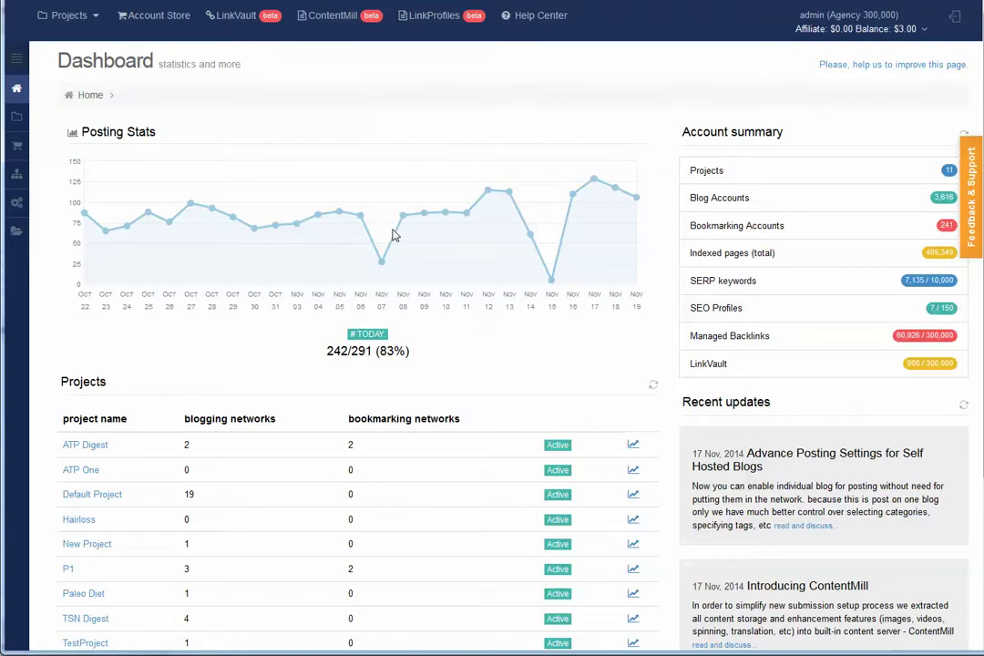
{"action": "scroll", "coordinate": [302, 308], "scroll_direction": "down", "scroll_amount": 1}
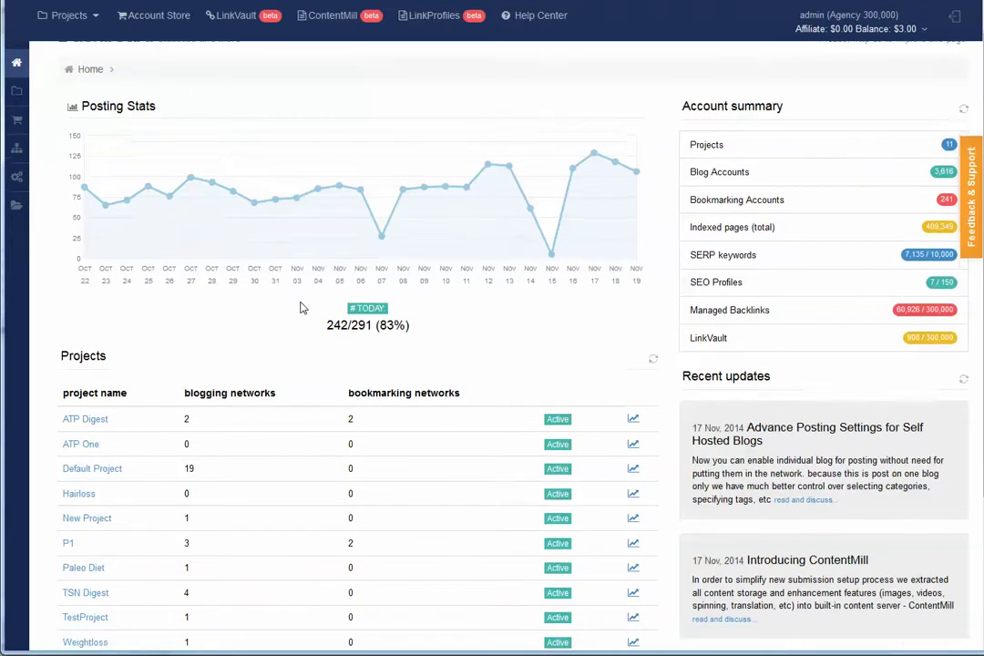
{"action": "scroll", "coordinate": [300, 308], "scroll_direction": "down", "scroll_amount": 2}
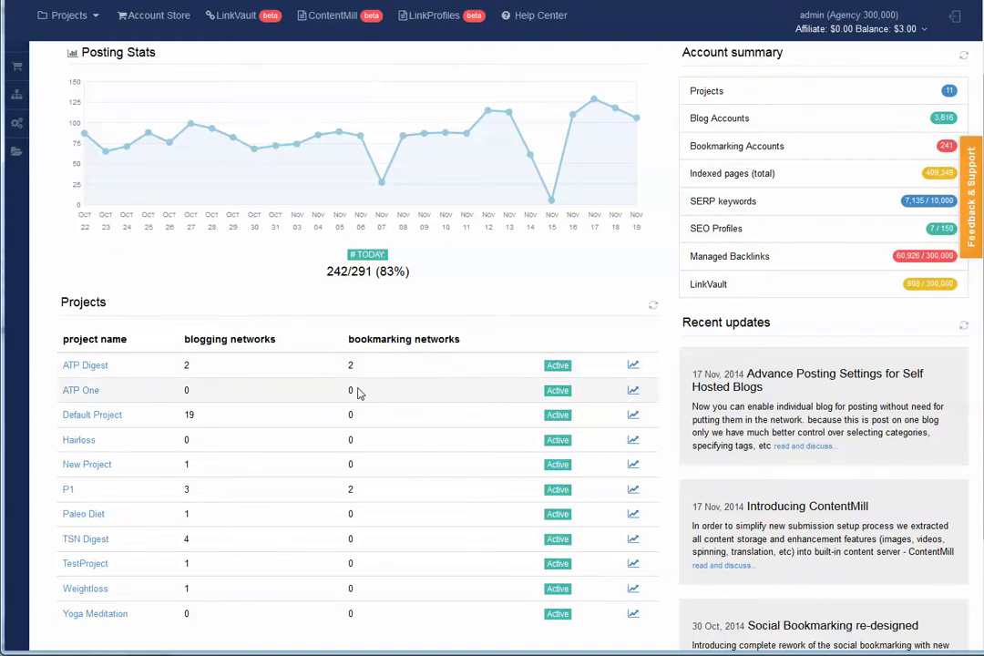
View the 30-day posts chart for Default Project from the dashboard's project list and close it
{"action": "mouse_move", "coordinate": [92, 375]}
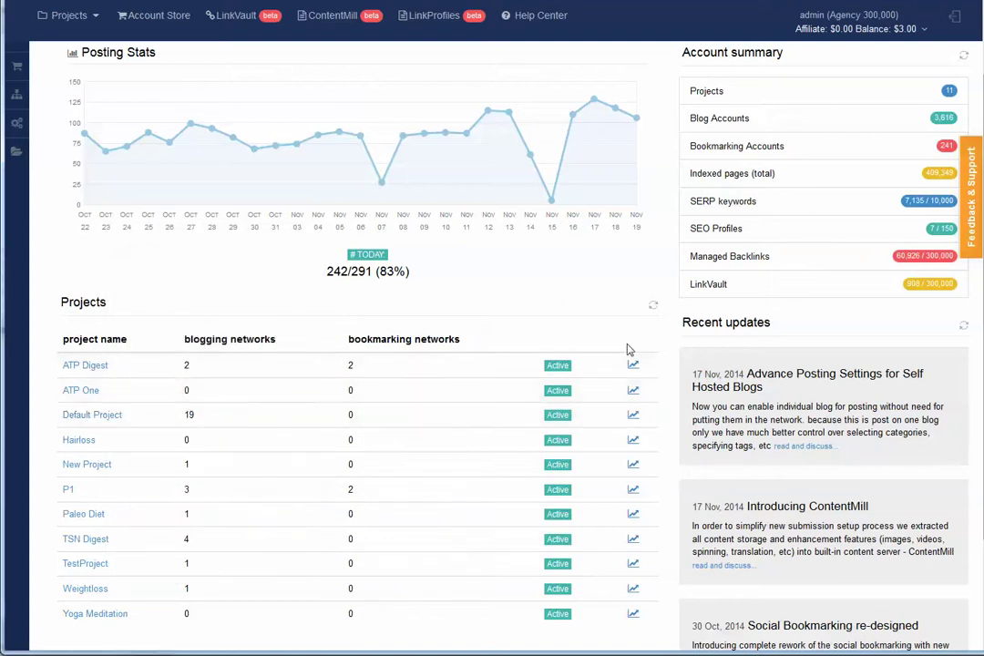
{"action": "left_click", "coordinate": [632, 415]}
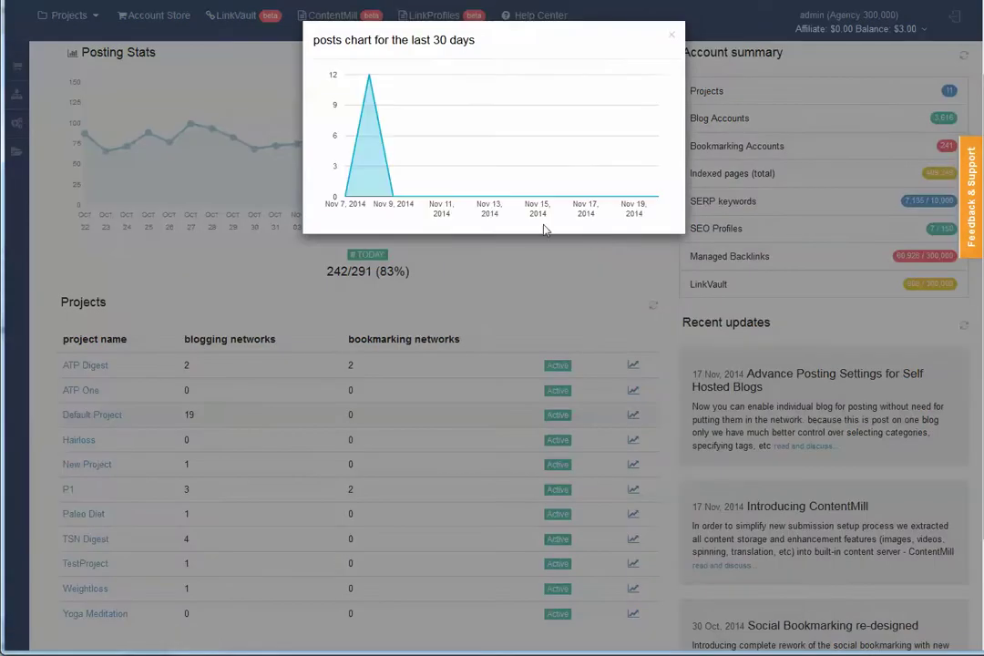
{"action": "left_click", "coordinate": [670, 41]}
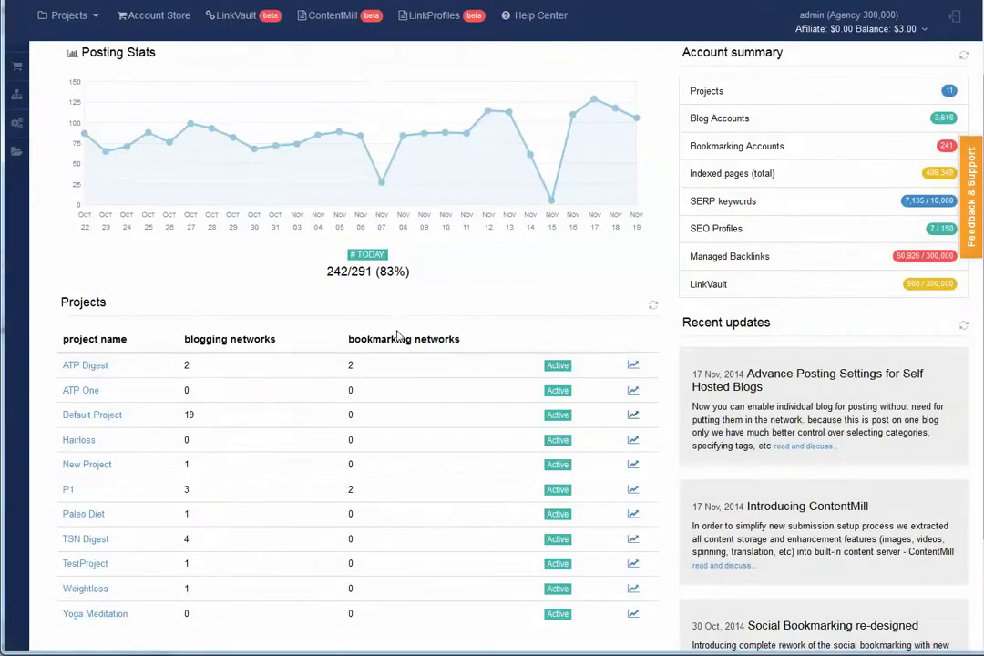
{"action": "scroll", "coordinate": [341, 338], "scroll_direction": "up", "scroll_amount": 2}
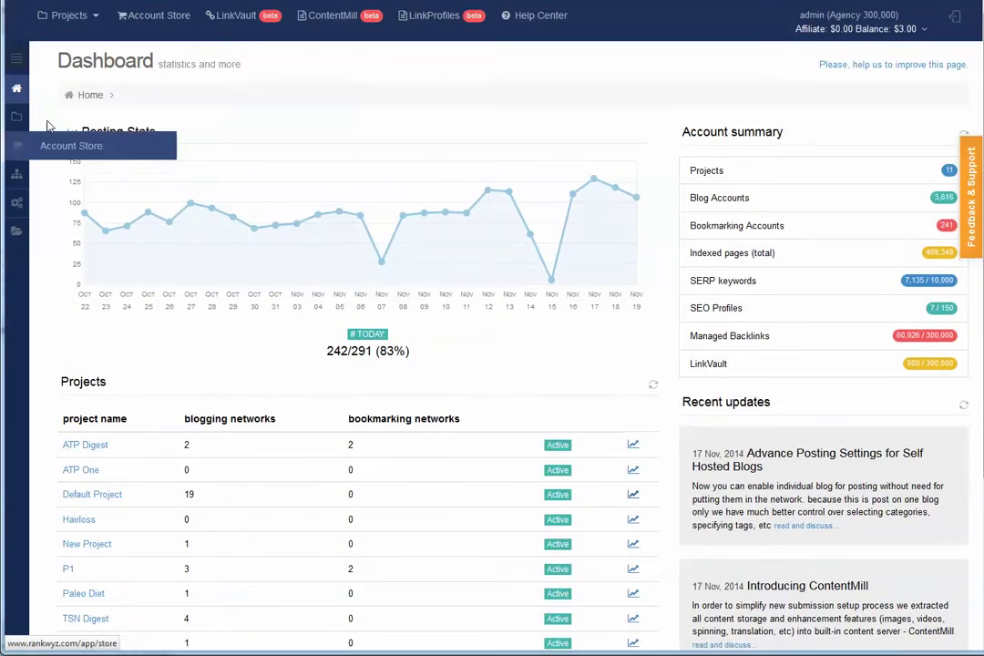
Create a new project named "!Demo" from the list of all projects
{"action": "left_click", "coordinate": [93, 20]}
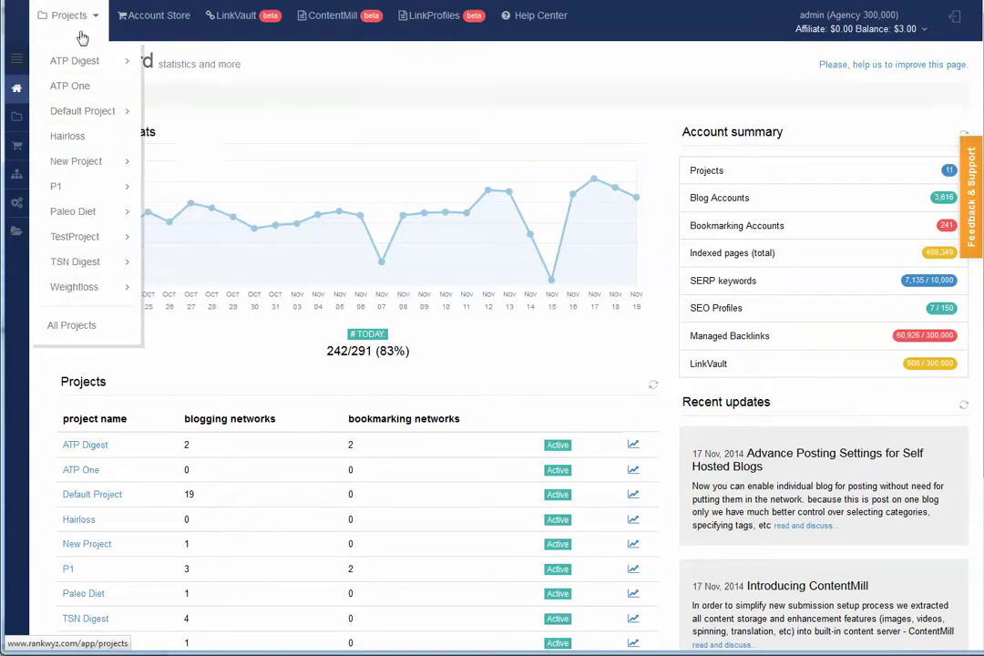
{"action": "left_click", "coordinate": [77, 326]}
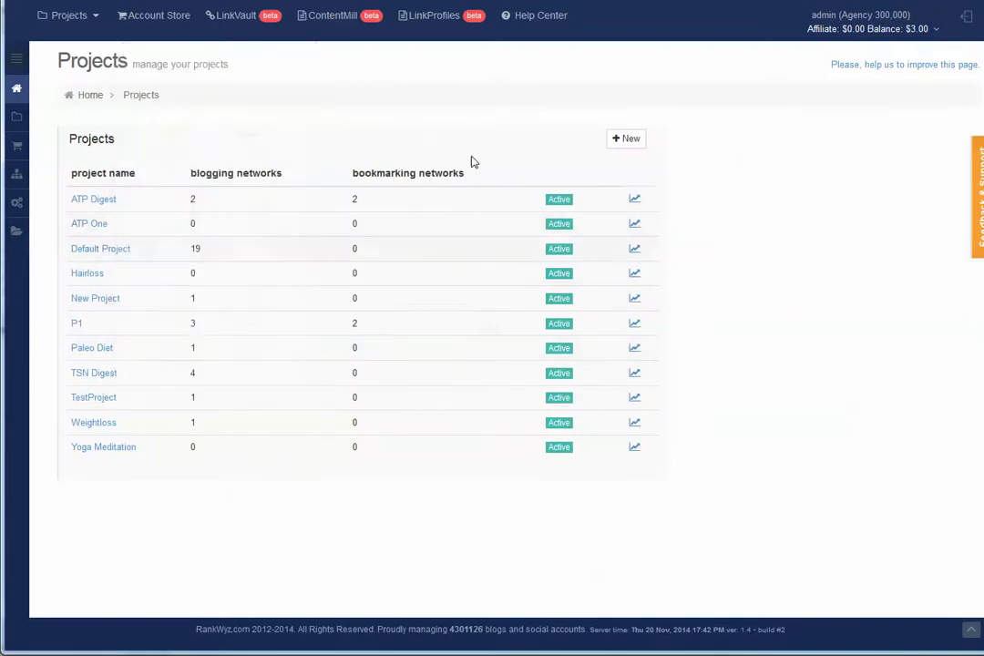
{"action": "left_click", "coordinate": [623, 140]}
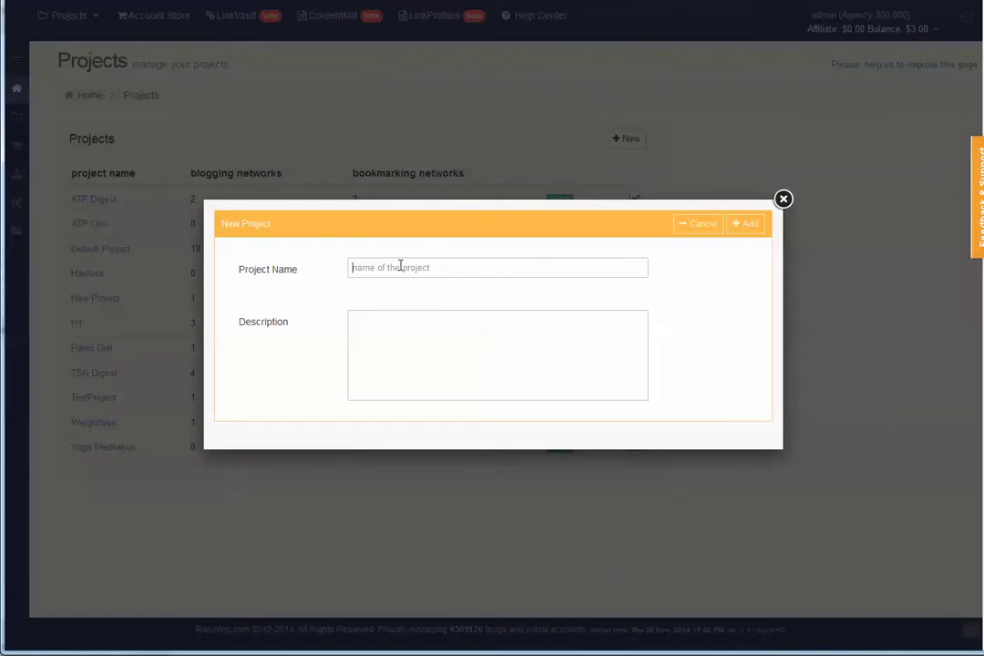
{"action": "type", "text": "!De"}
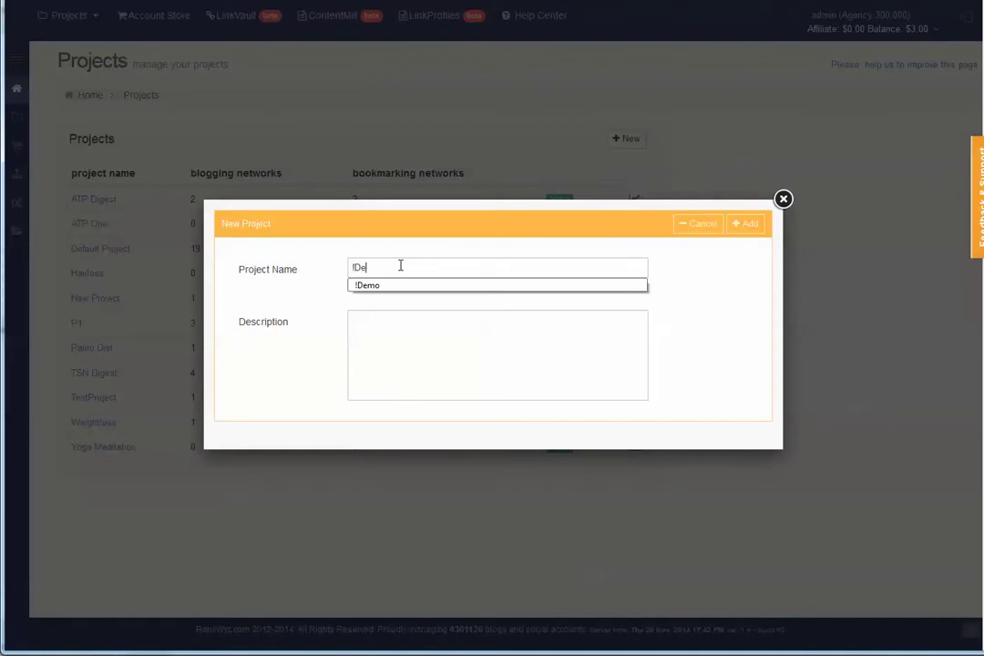
{"action": "type", "text": "mo"}
{"action": "key", "text": "Return"}
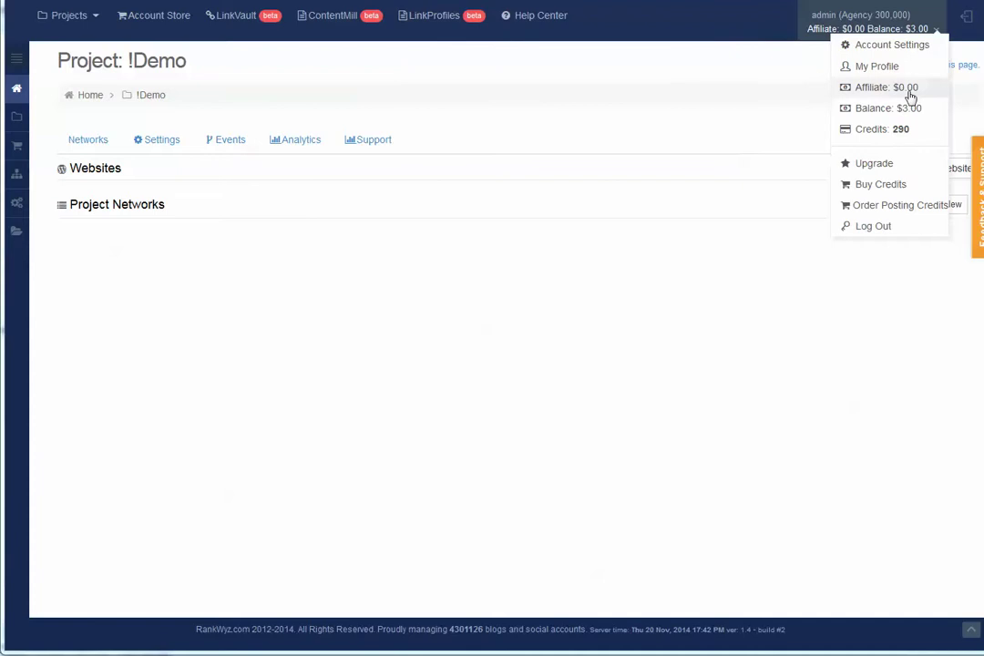
Add the copied toothworks.com URL as a new website in the !Demo project
{"action": "left_click", "coordinate": [910, 169]}
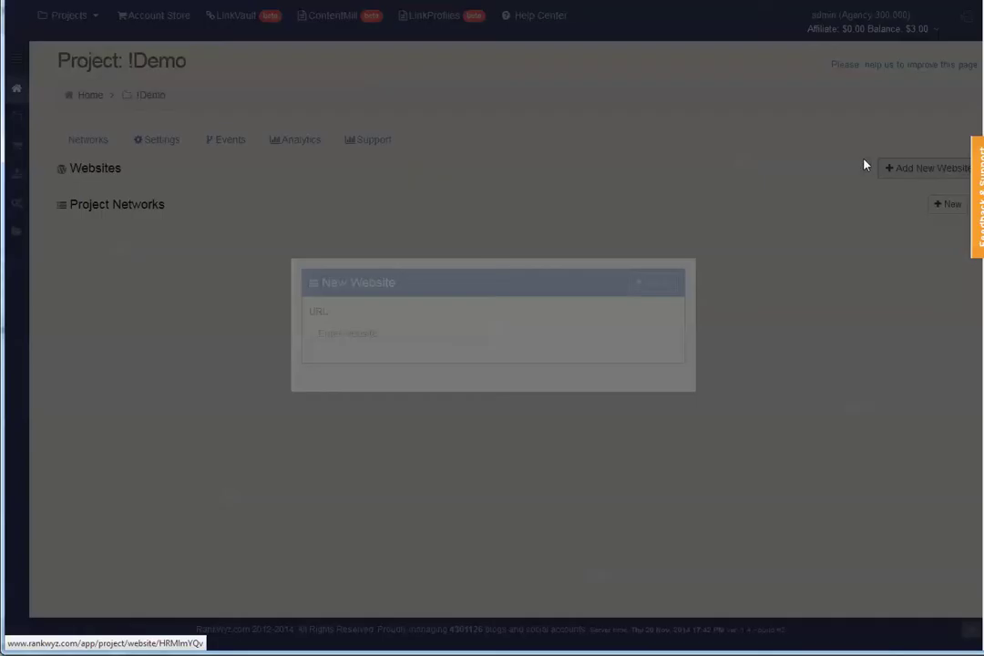
{"action": "left_click", "coordinate": [423, 335]}
{"action": "right_click", "coordinate": [438, 340]}
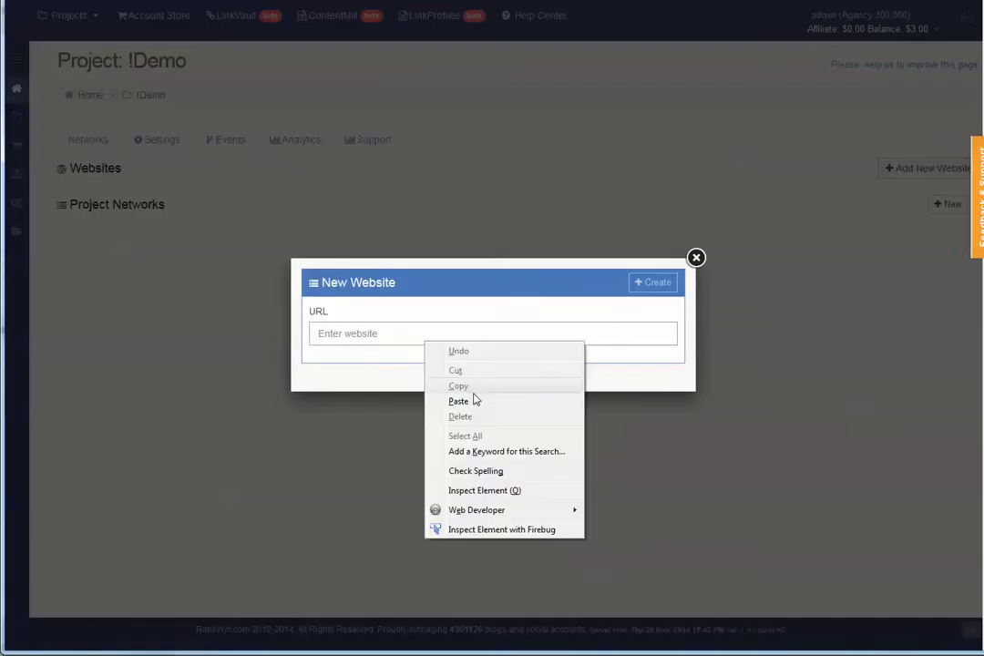
{"action": "left_click", "coordinate": [472, 399]}
{"action": "left_click", "coordinate": [666, 281]}
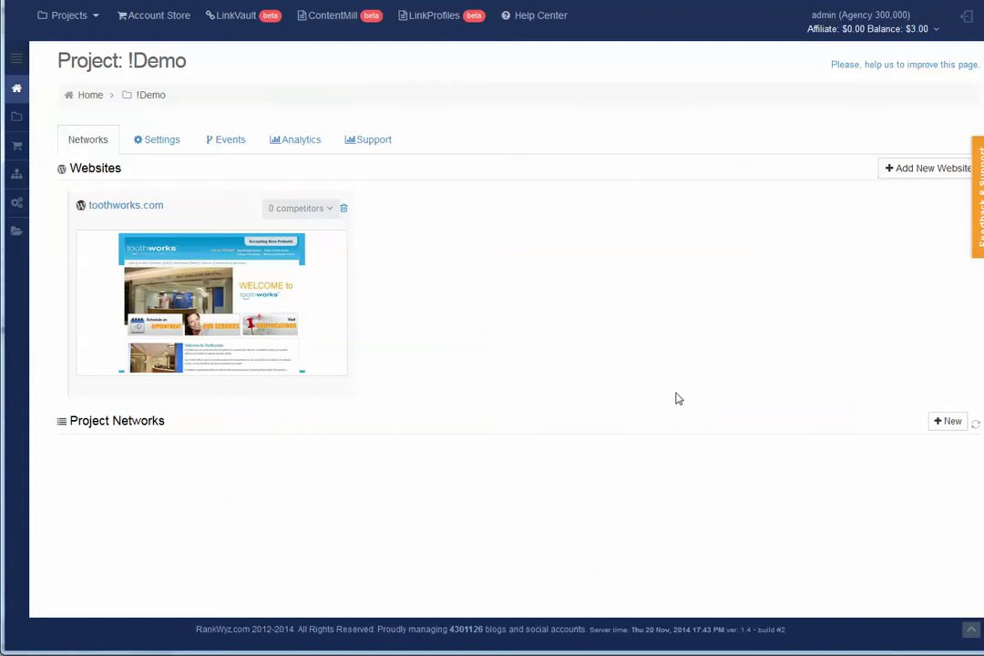
Open the toothworks.com website summary and examine its ranking metrics, site preview and hosting details
{"action": "left_click", "coordinate": [120, 212]}
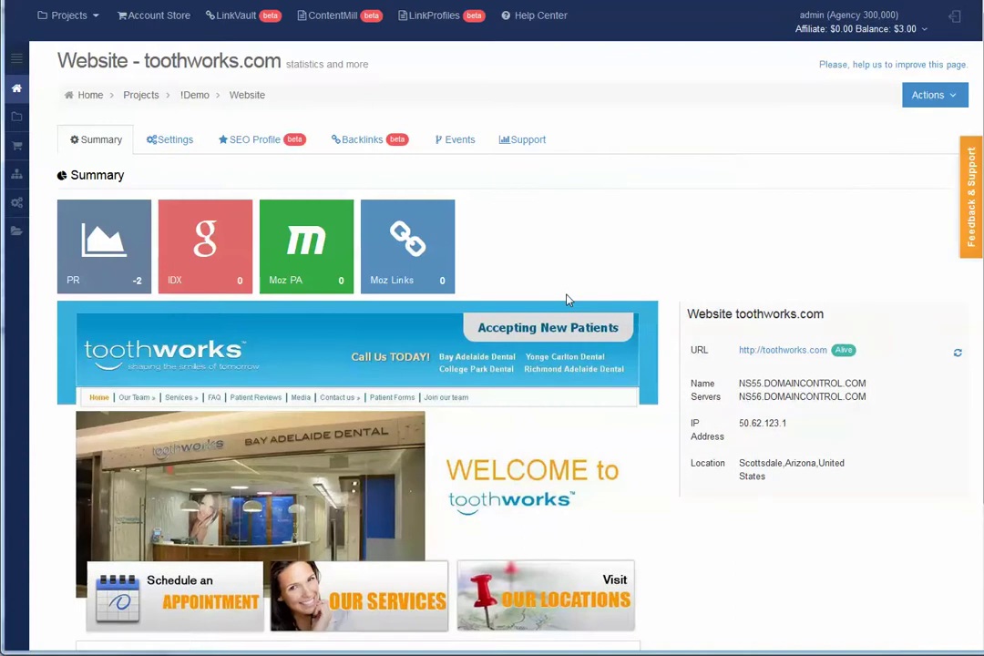
{"action": "scroll", "coordinate": [566, 299], "scroll_direction": "down", "scroll_amount": 3}
{"action": "scroll", "coordinate": [556, 284], "scroll_direction": "up", "scroll_amount": 3}
{"action": "scroll", "coordinate": [419, 314], "scroll_direction": "down", "scroll_amount": 3}
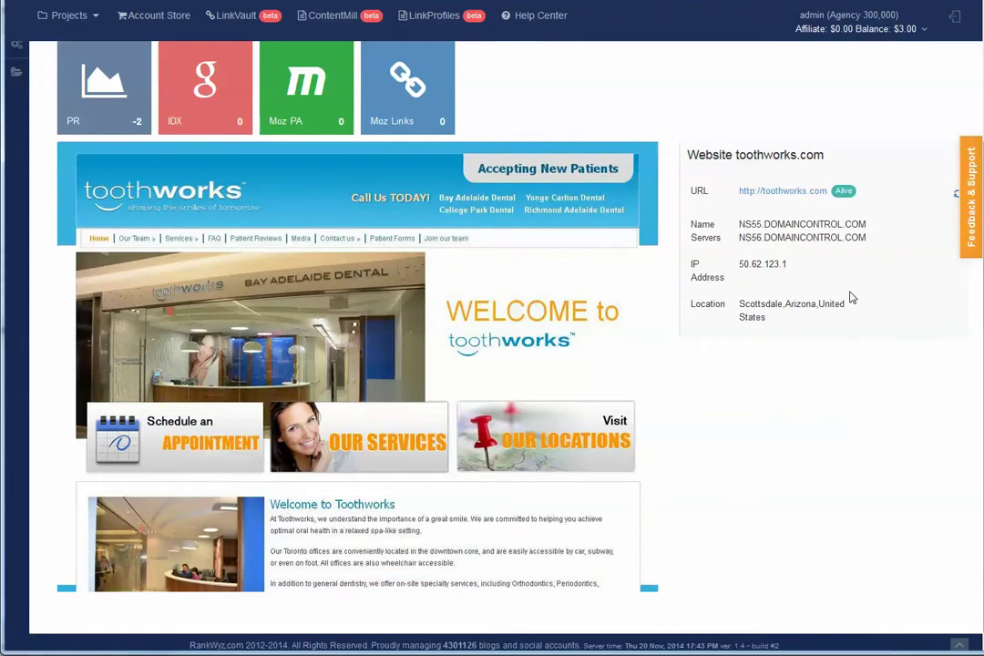
{"action": "scroll", "coordinate": [847, 291], "scroll_direction": "up", "scroll_amount": 3}
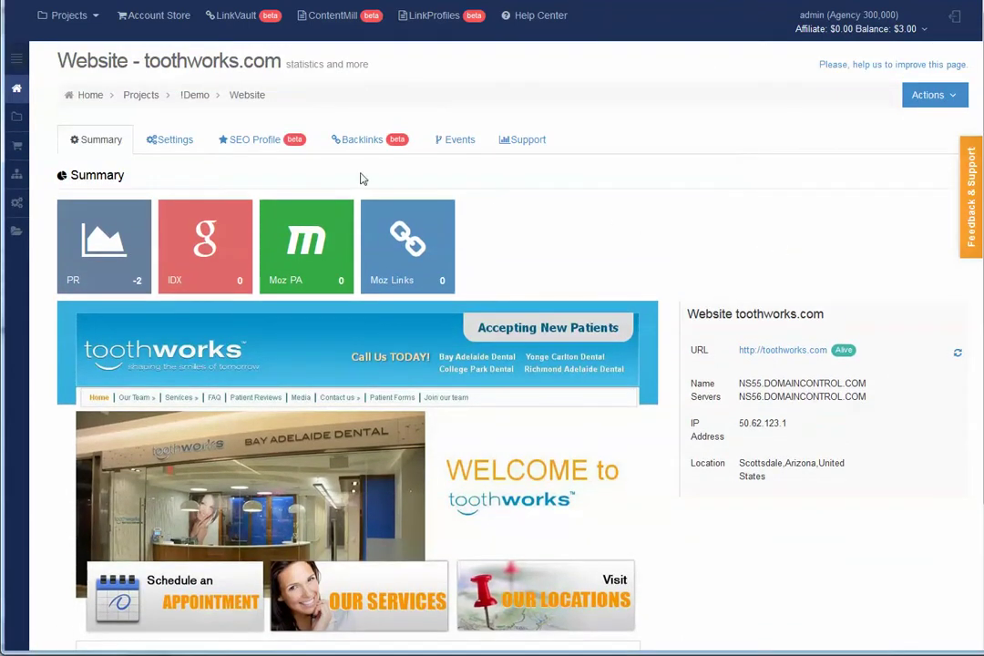
Enable the SEO Profile for toothworks.com and look through its backlink types and top anchors
{"action": "left_click", "coordinate": [177, 142]}
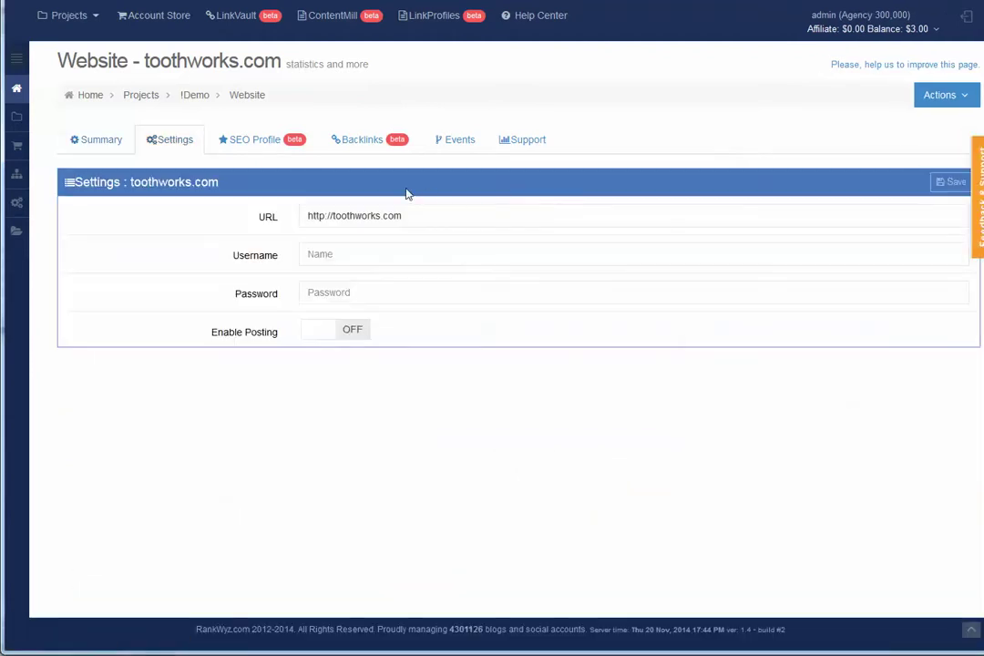
{"action": "left_click", "coordinate": [255, 148]}
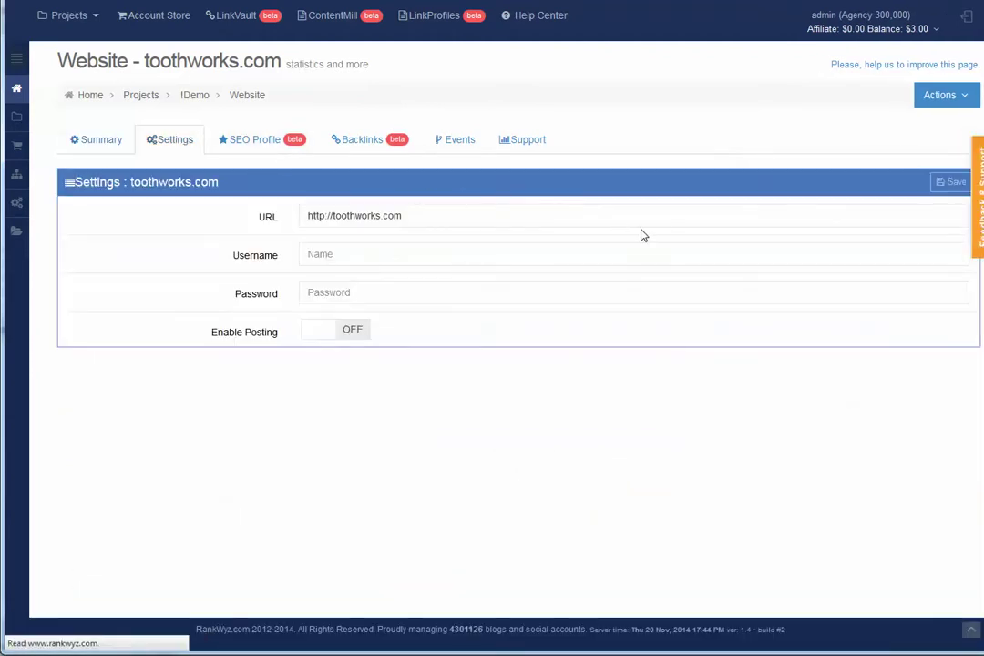
{"action": "left_click", "coordinate": [243, 223]}
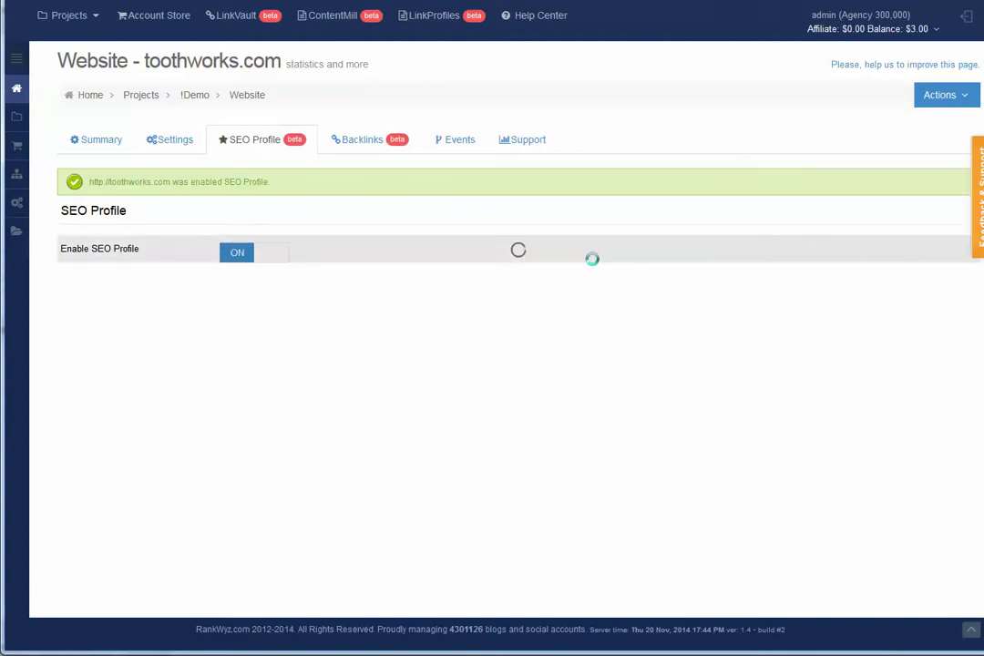
{"action": "scroll", "coordinate": [512, 274], "scroll_direction": "down", "scroll_amount": 4}
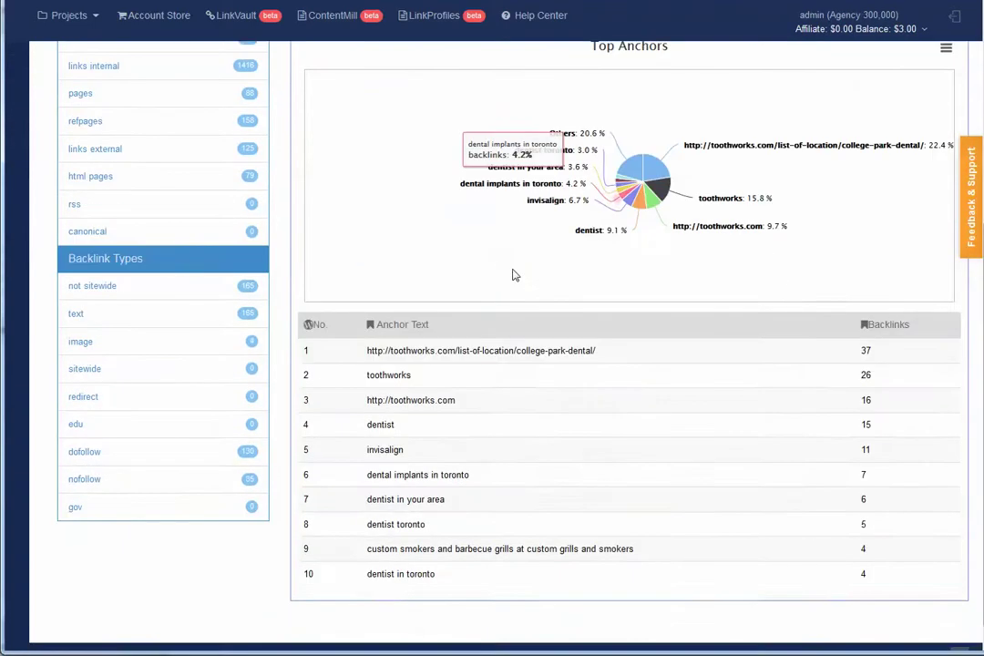
{"action": "scroll", "coordinate": [512, 274], "scroll_direction": "up", "scroll_amount": 4}
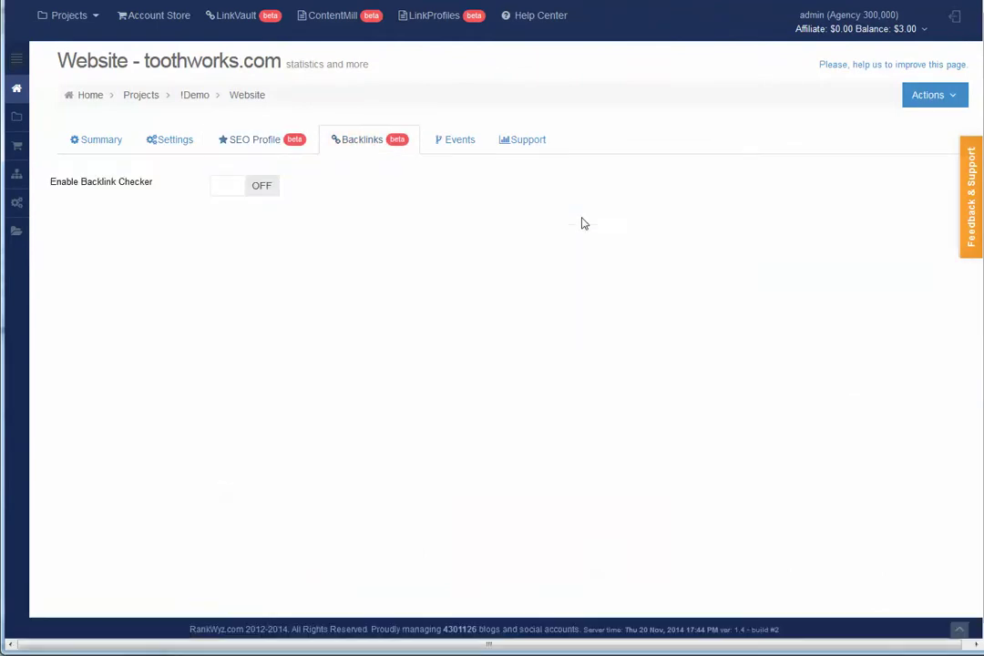
Enable the Backlink Checker for toothworks.com and reload its backlinks report
{"action": "left_click", "coordinate": [226, 186]}
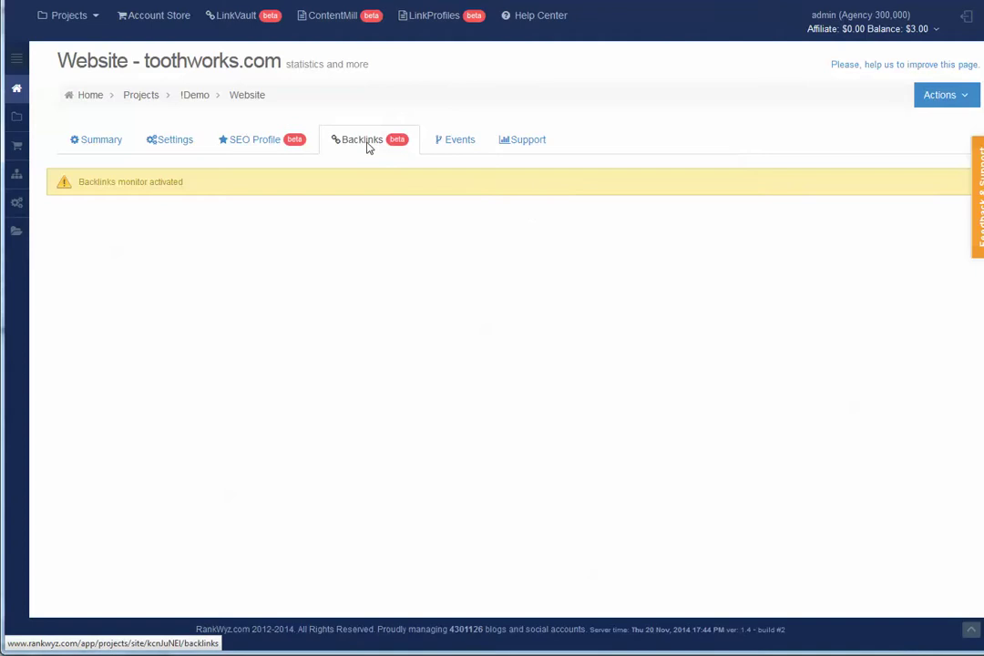
{"action": "left_click", "coordinate": [367, 146]}
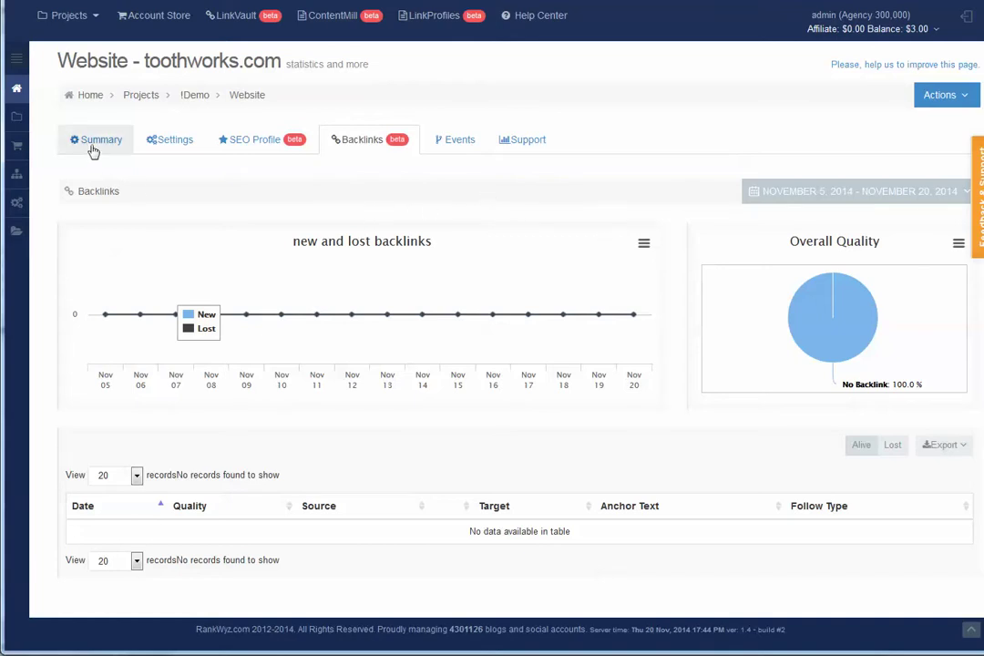
Return to the !Demo project and check the competitor options for toothworks.com without adding a competitor
{"action": "left_click", "coordinate": [196, 97]}
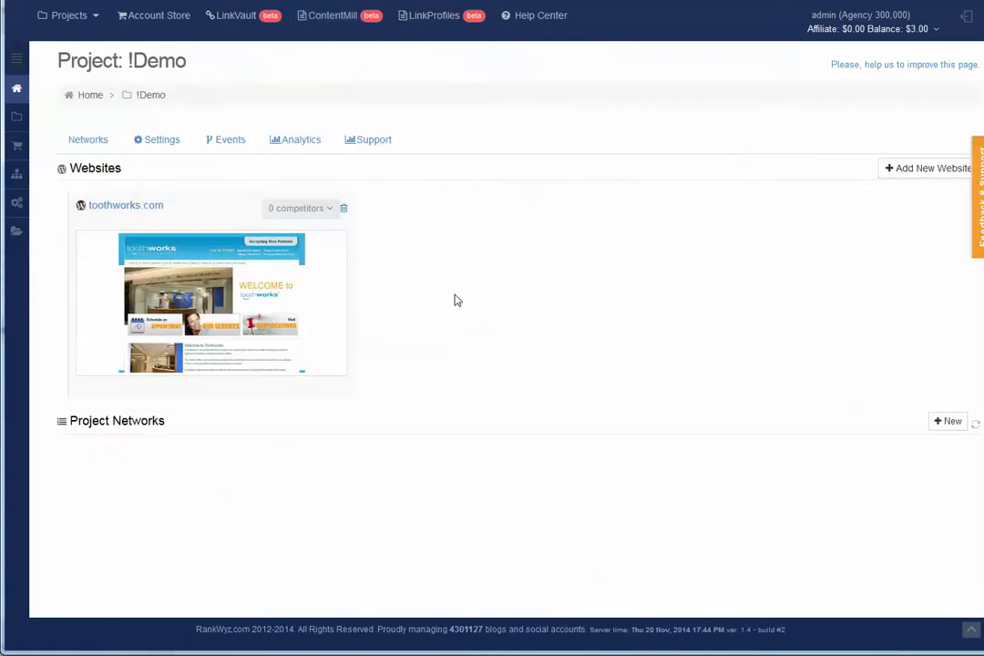
{"action": "left_click", "coordinate": [296, 208]}
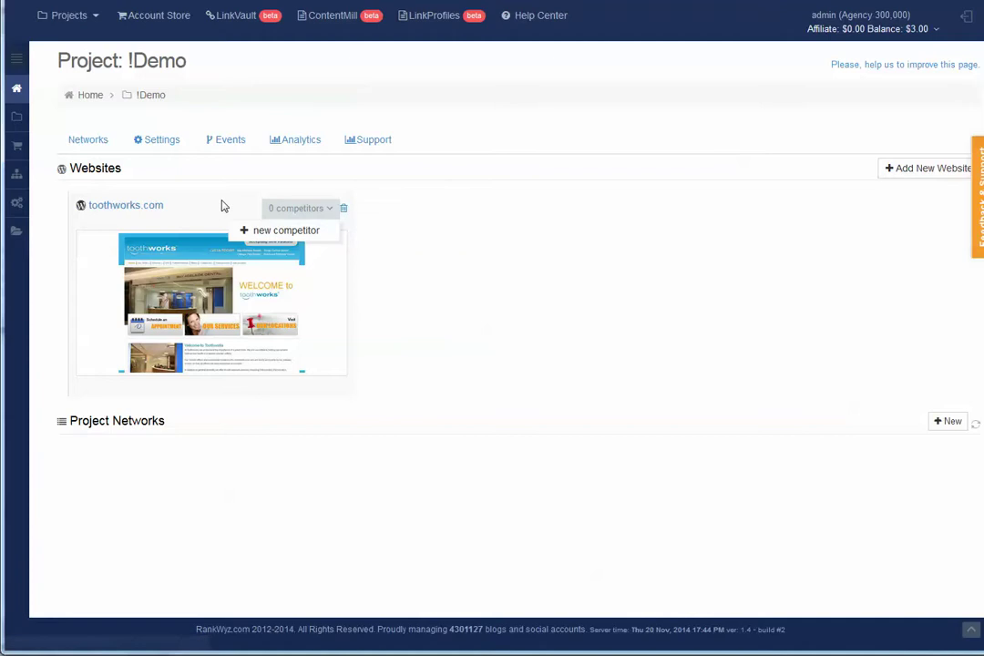
{"action": "left_click", "coordinate": [559, 294]}
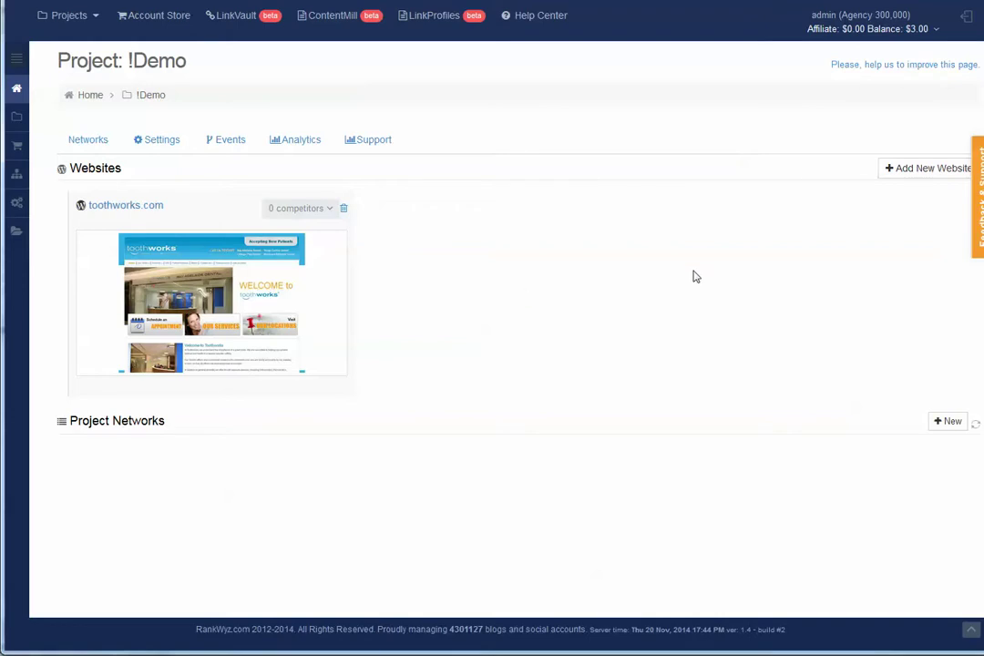
Create a self-hosted blog network named Dental PBN on Tier 1 of the !Demo project
{"action": "left_click", "coordinate": [948, 421]}
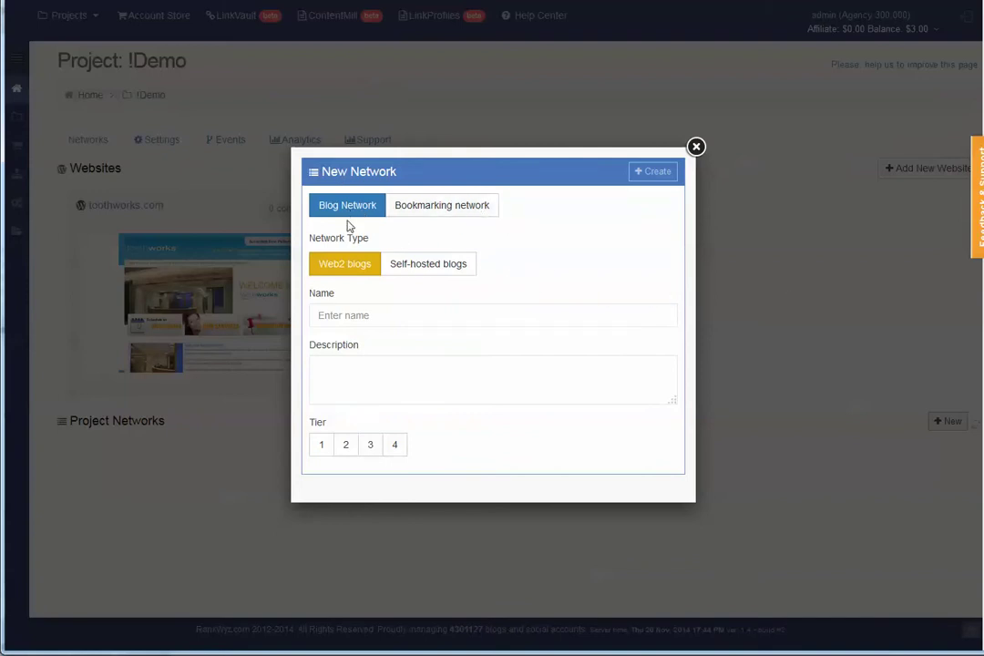
{"action": "left_click", "coordinate": [469, 213]}
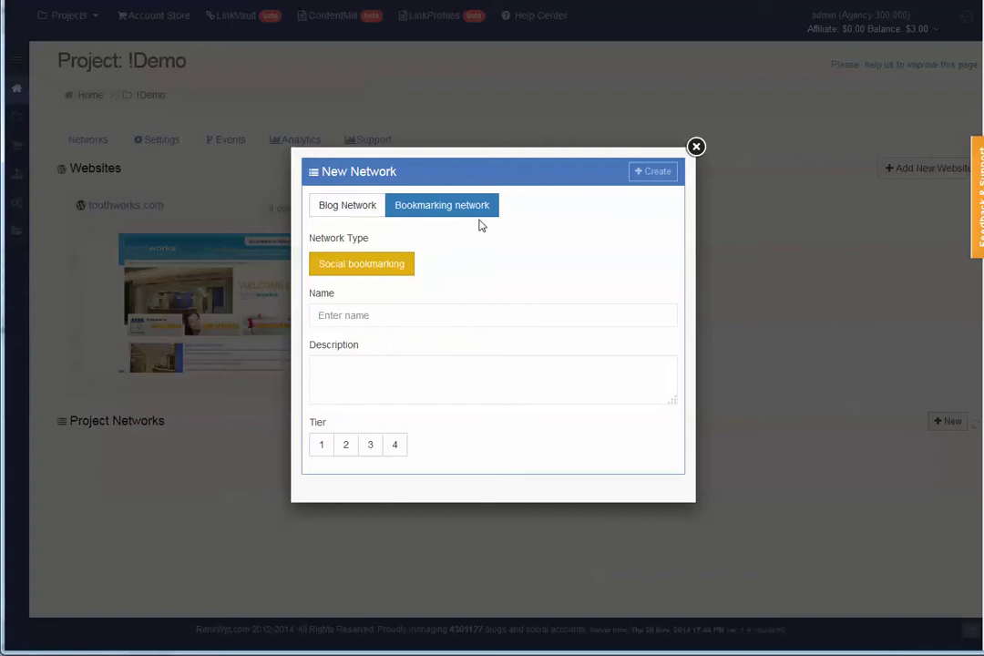
{"action": "left_click", "coordinate": [342, 204]}
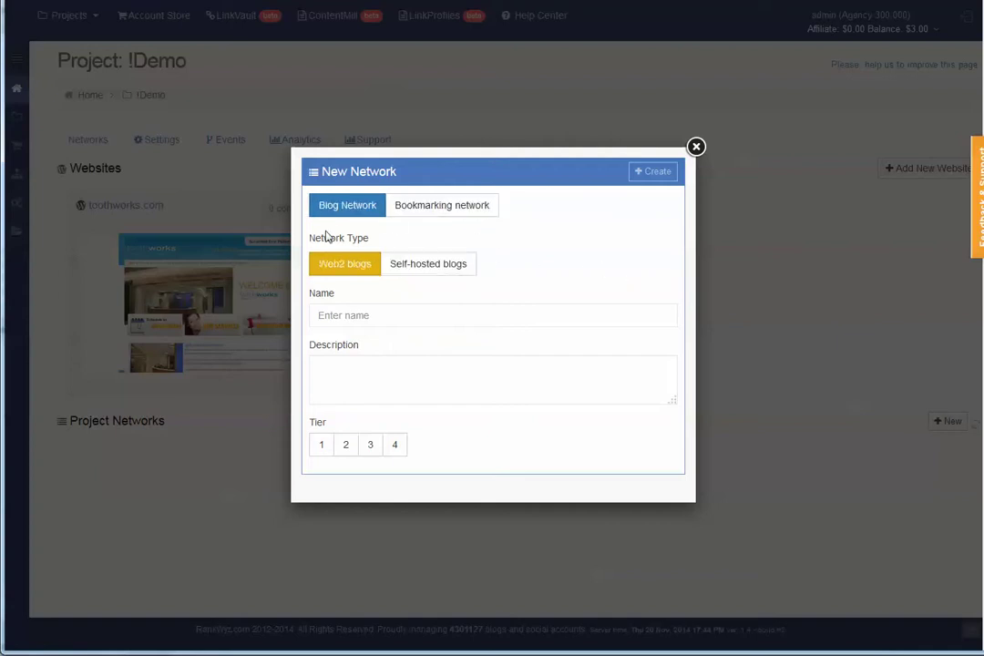
{"action": "left_click", "coordinate": [464, 269]}
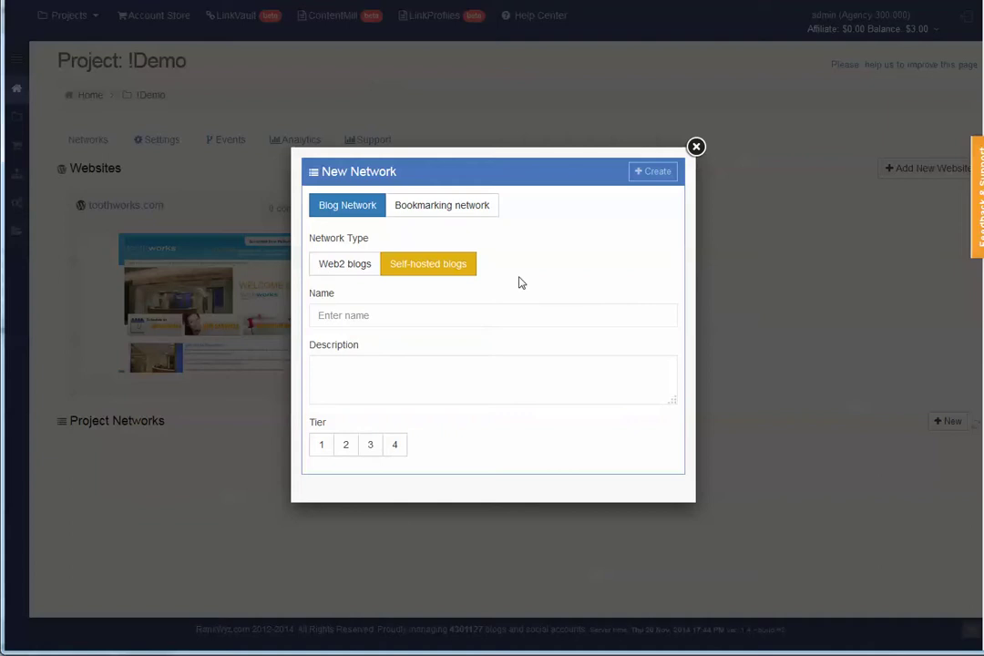
{"action": "left_click", "coordinate": [345, 267]}
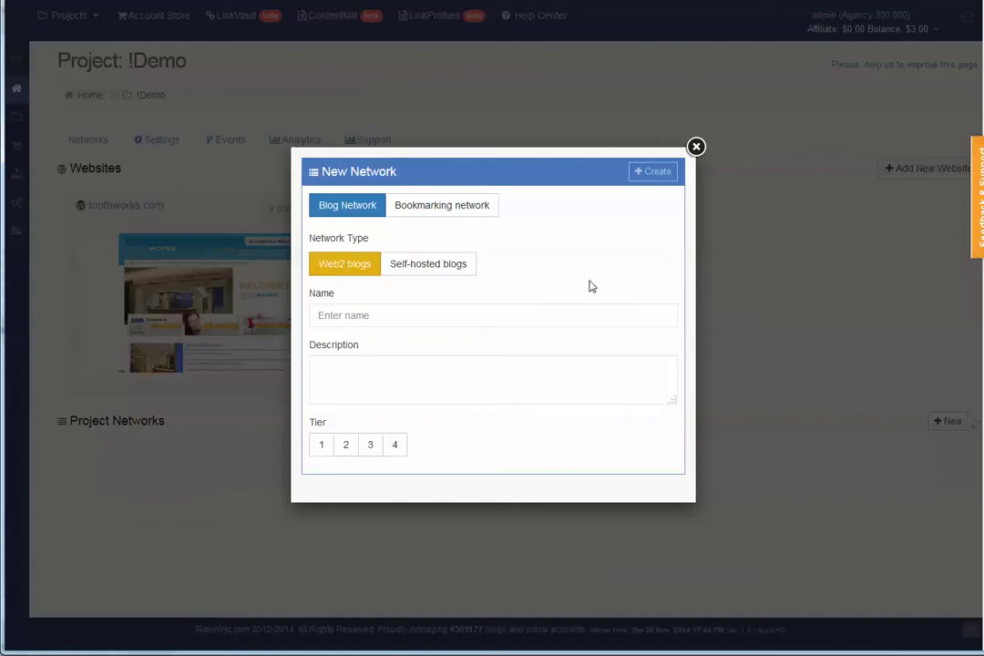
{"action": "left_click", "coordinate": [443, 272]}
{"action": "left_click", "coordinate": [429, 322]}
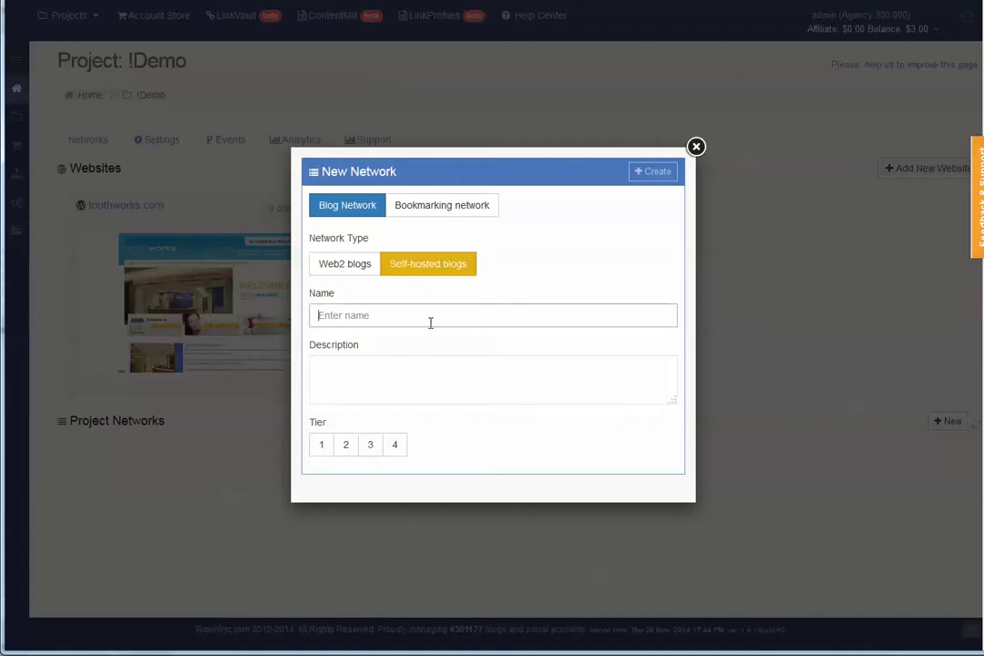
{"action": "type", "text": "Dental PBN"}
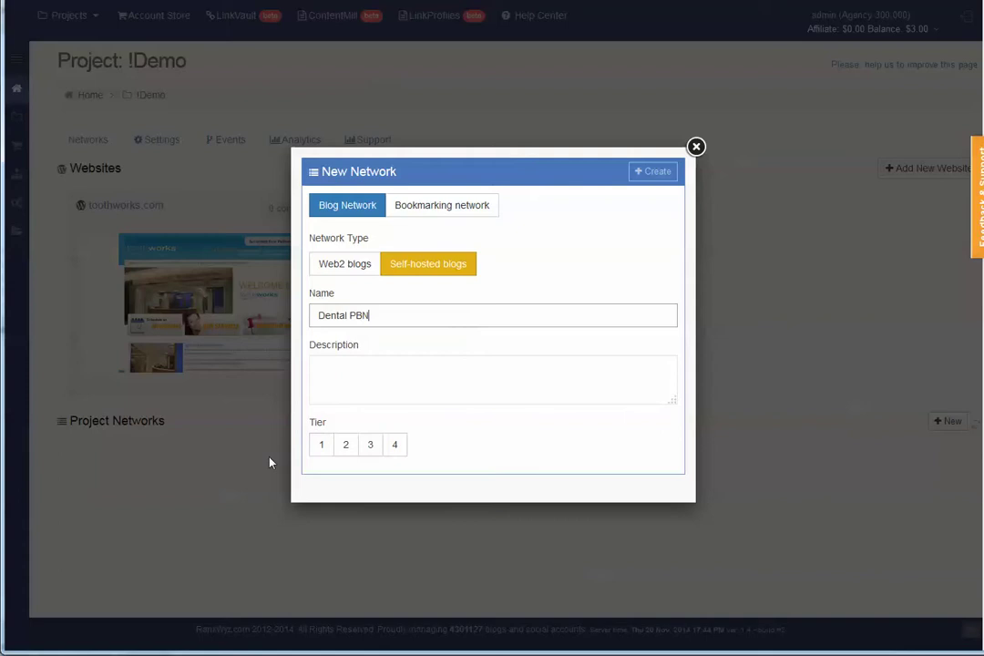
{"action": "left_click", "coordinate": [323, 446]}
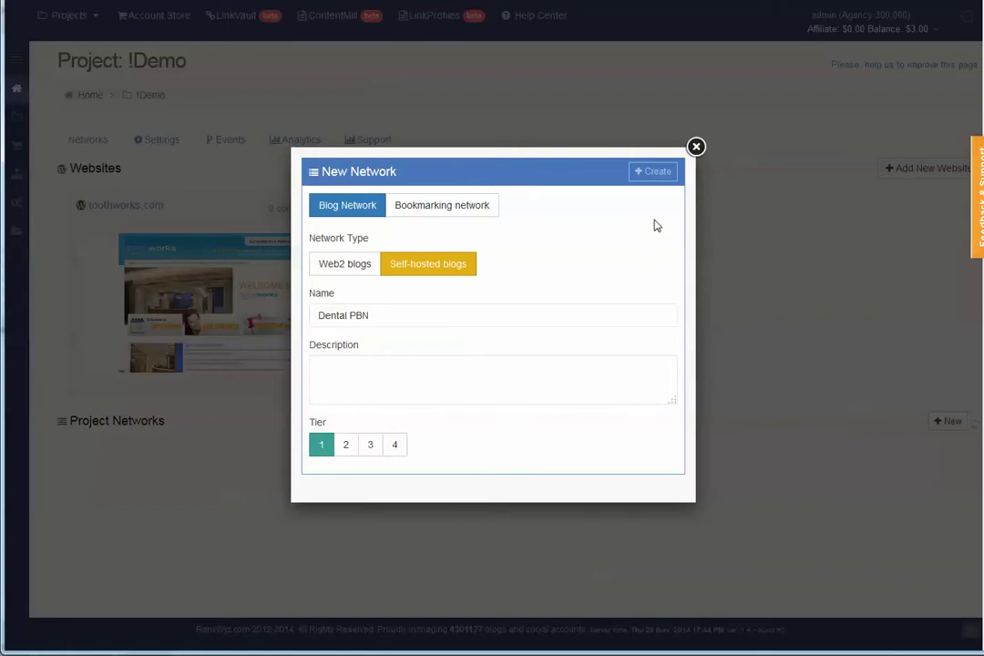
{"action": "left_click", "coordinate": [643, 171]}
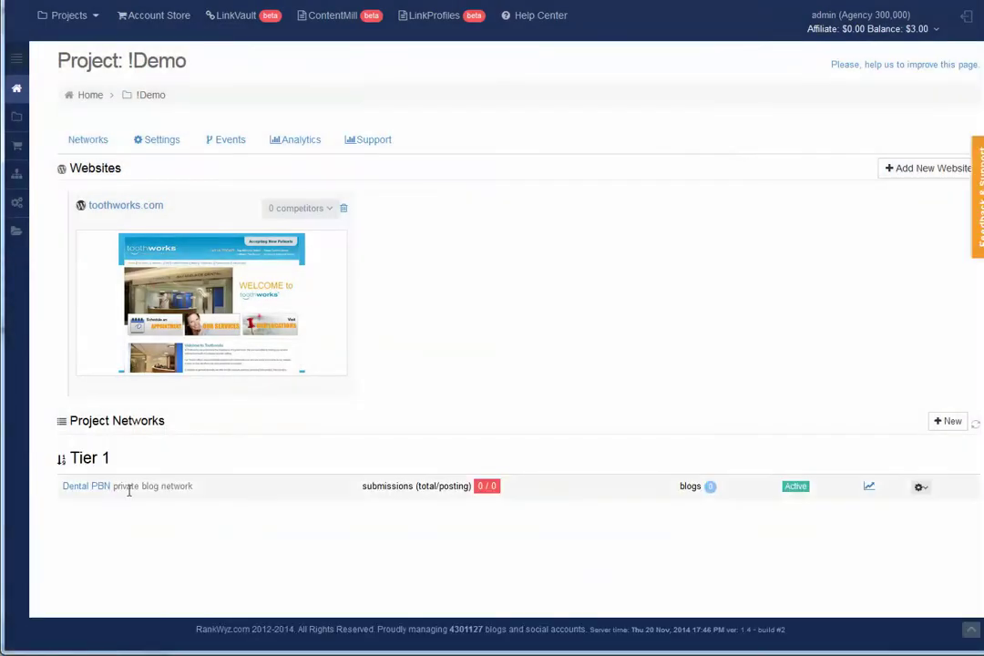
Open the Dental PBN network's blogs and examine the platform choices and fields for a new blog without adding one
{"action": "left_click", "coordinate": [84, 488]}
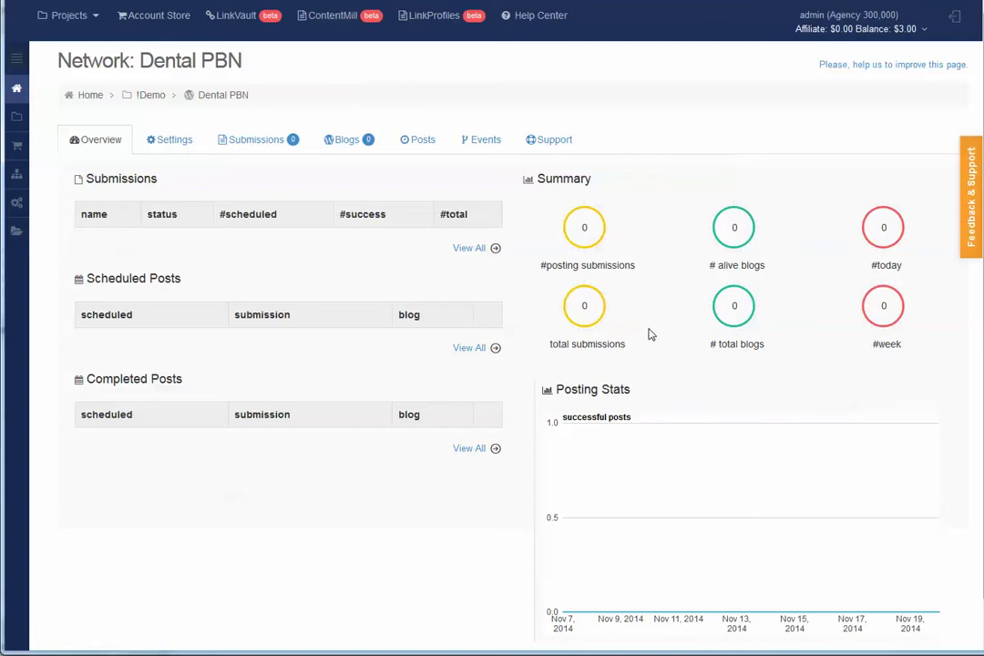
{"action": "left_click", "coordinate": [347, 144]}
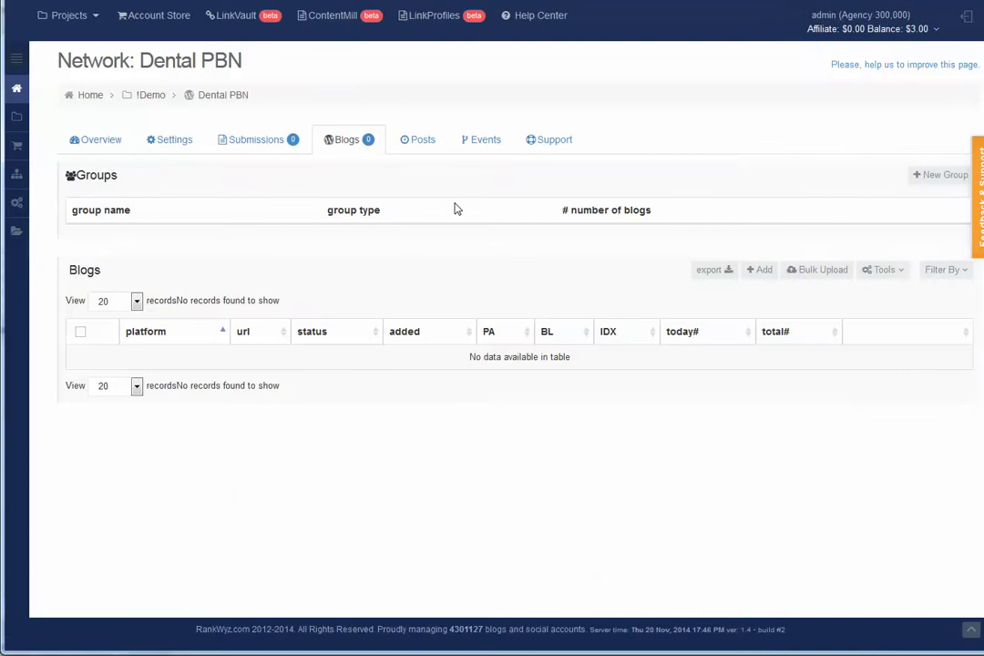
{"action": "left_click", "coordinate": [755, 274]}
{"action": "left_click", "coordinate": [612, 255]}
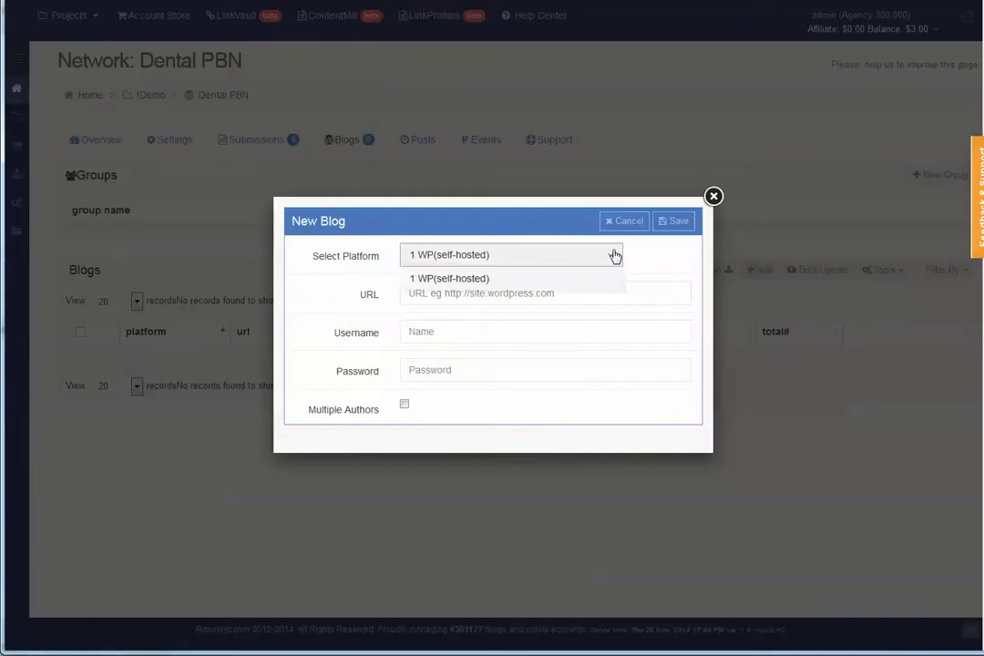
{"action": "left_click", "coordinate": [612, 256]}
{"action": "left_click", "coordinate": [496, 259]}
{"action": "left_click", "coordinate": [585, 296]}
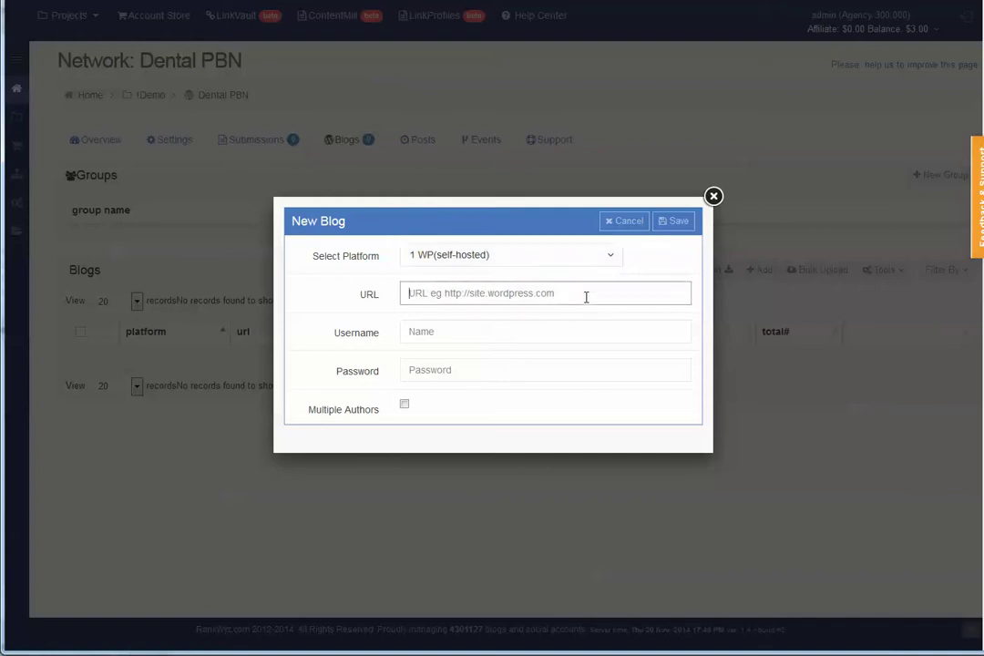
{"action": "left_click", "coordinate": [713, 196]}
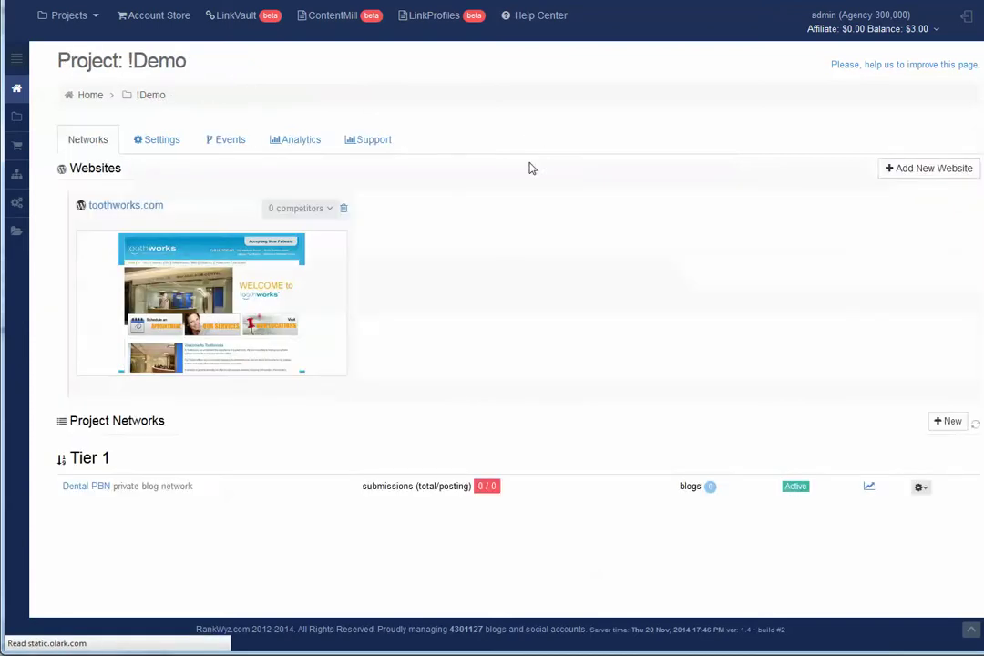
Create a Web2 blog network named Dental Web2 on Tier 2 of the !Demo project
{"action": "left_click", "coordinate": [943, 422]}
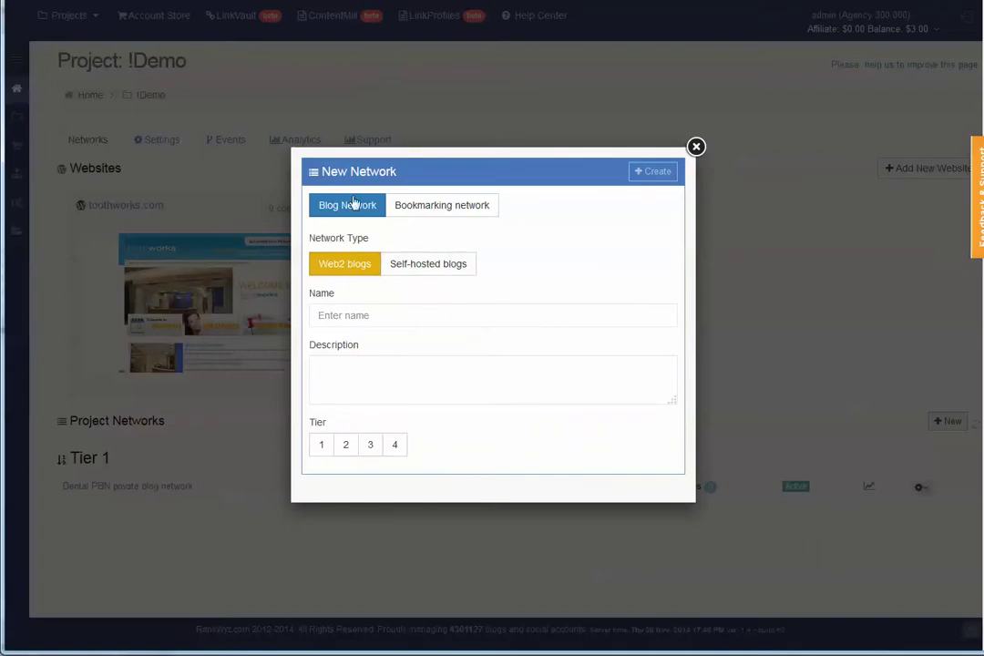
{"action": "left_click", "coordinate": [386, 315]}
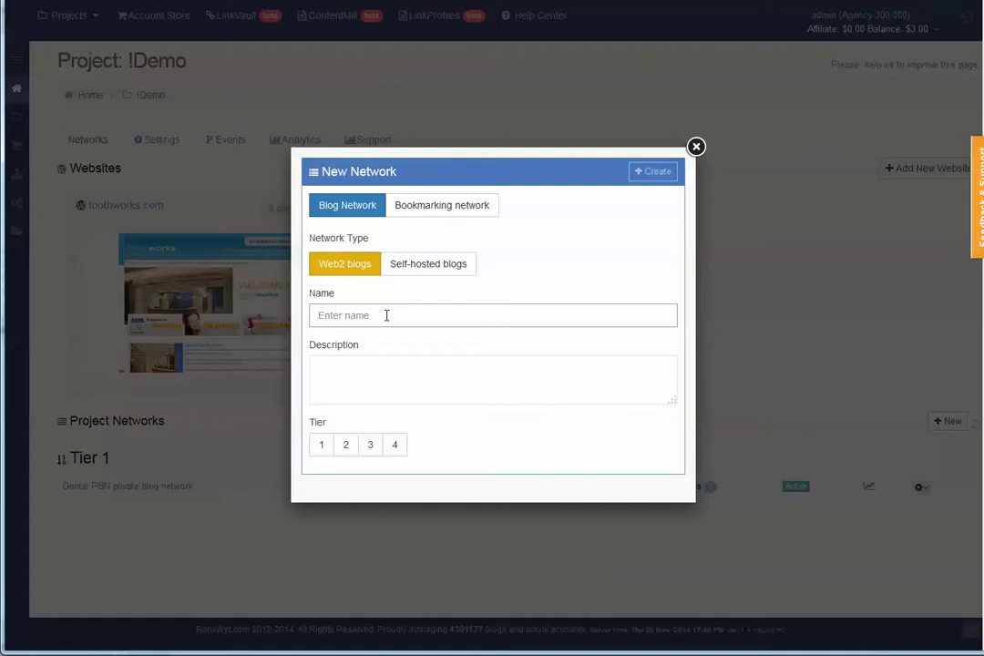
{"action": "type", "text": "De"}
{"action": "key", "text": "BackSpace"}
{"action": "key", "text": "BackSpace"}
{"action": "type", "text": "De"}
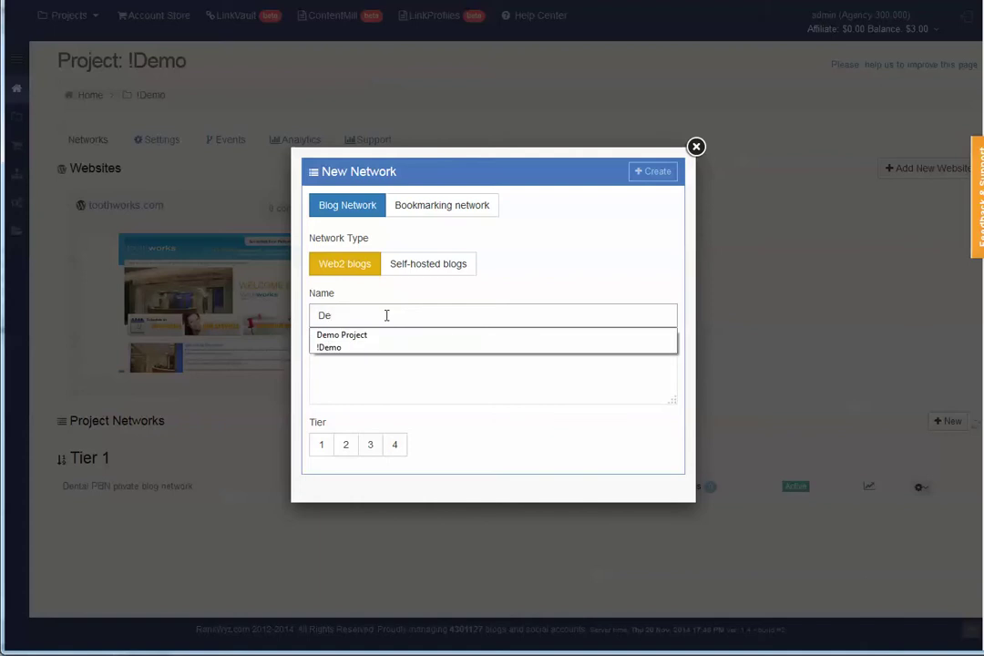
{"action": "type", "text": "tal Web2"}
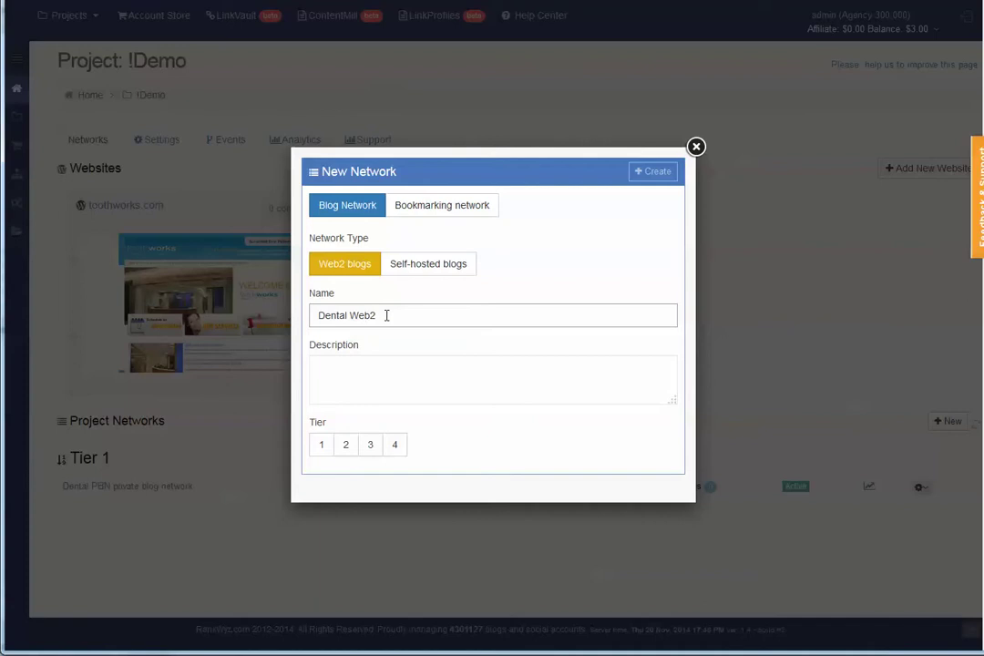
{"action": "left_click", "coordinate": [345, 444]}
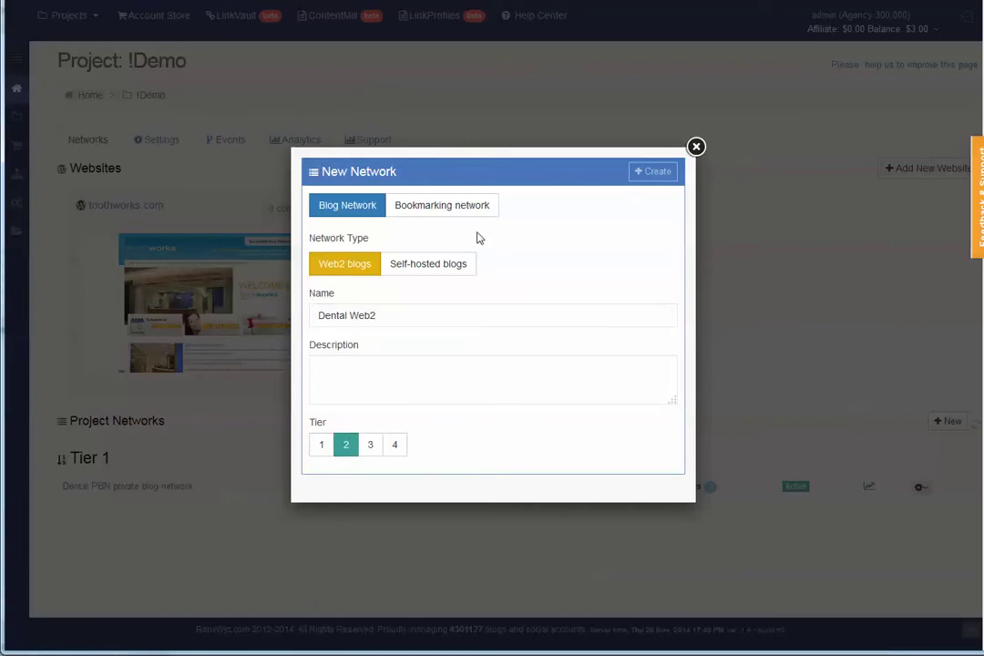
{"action": "left_click", "coordinate": [676, 173]}
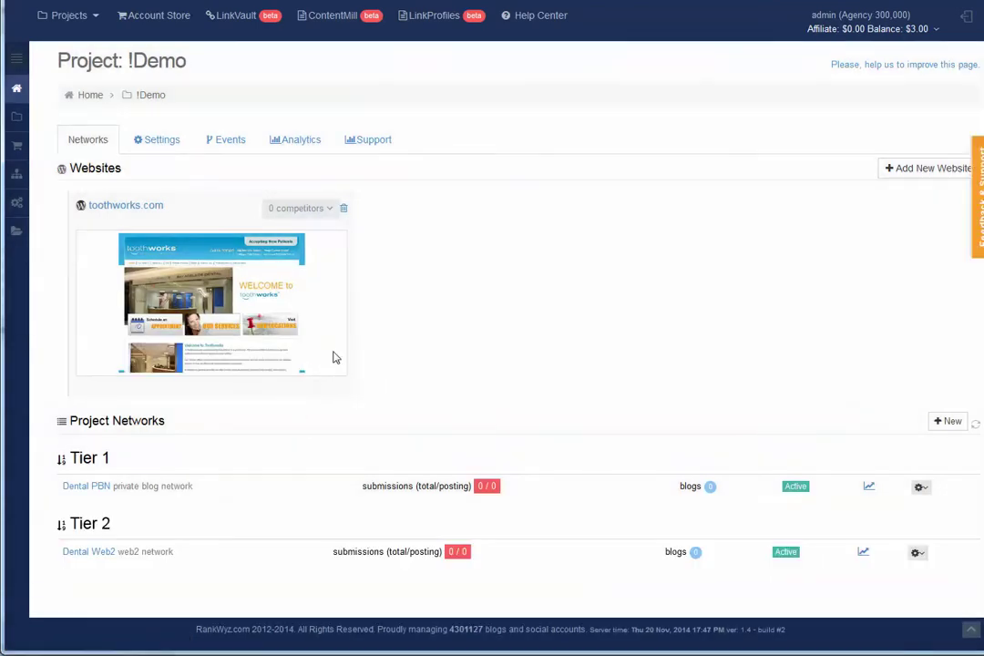
Open the Dental Web2 network's blogs and look through the supported platforms for a new blog without adding one
{"action": "left_click", "coordinate": [89, 551]}
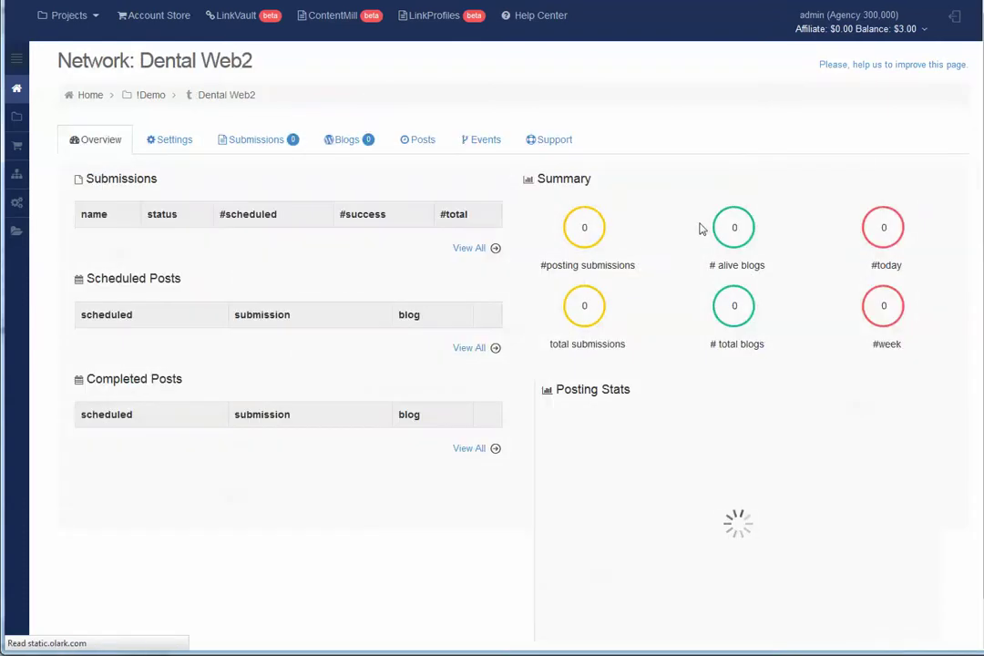
{"action": "left_click", "coordinate": [350, 144]}
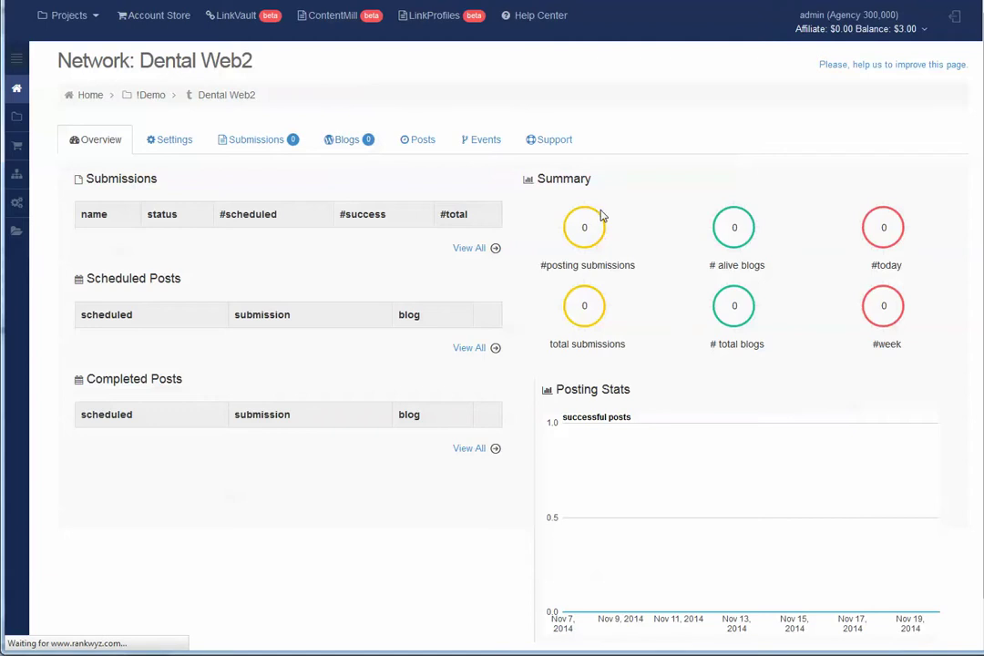
{"action": "left_click", "coordinate": [760, 270]}
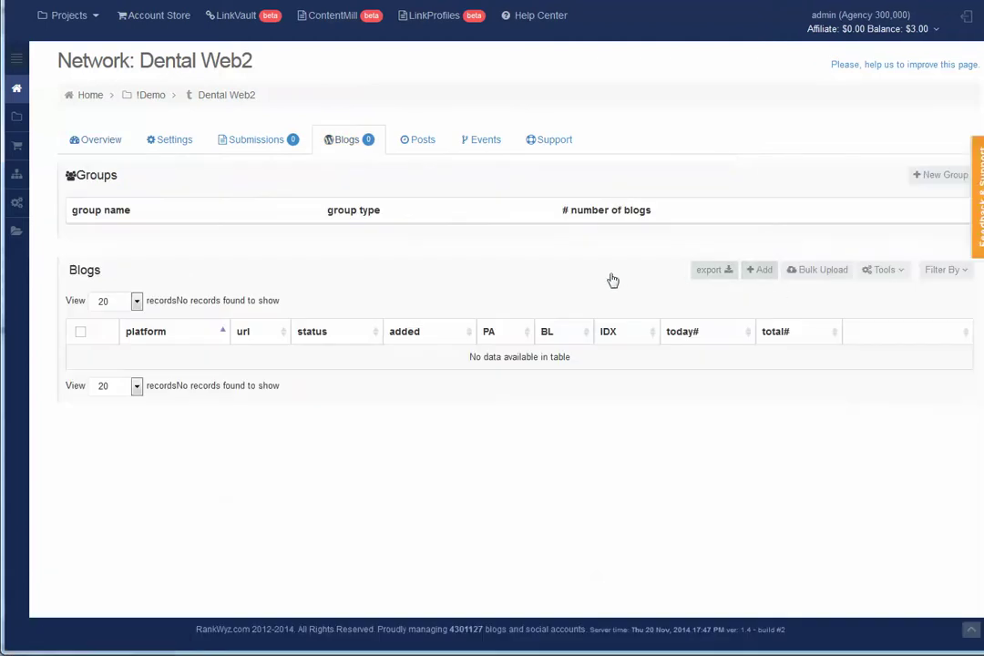
{"action": "left_click", "coordinate": [614, 277]}
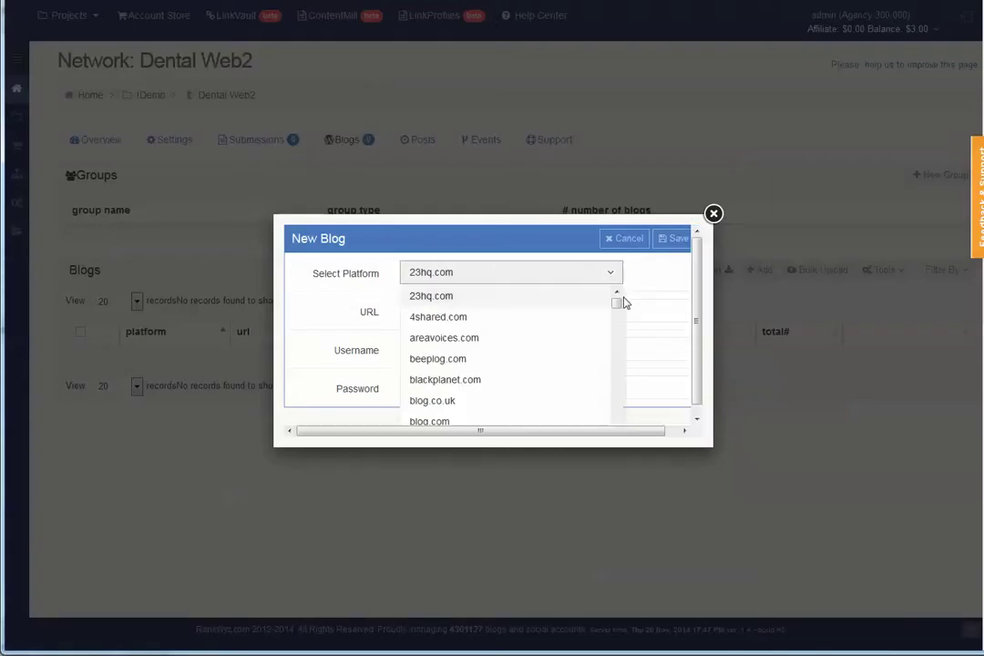
{"action": "left_click_drag", "start_coordinate": [616, 303], "coordinate": [617, 353]}
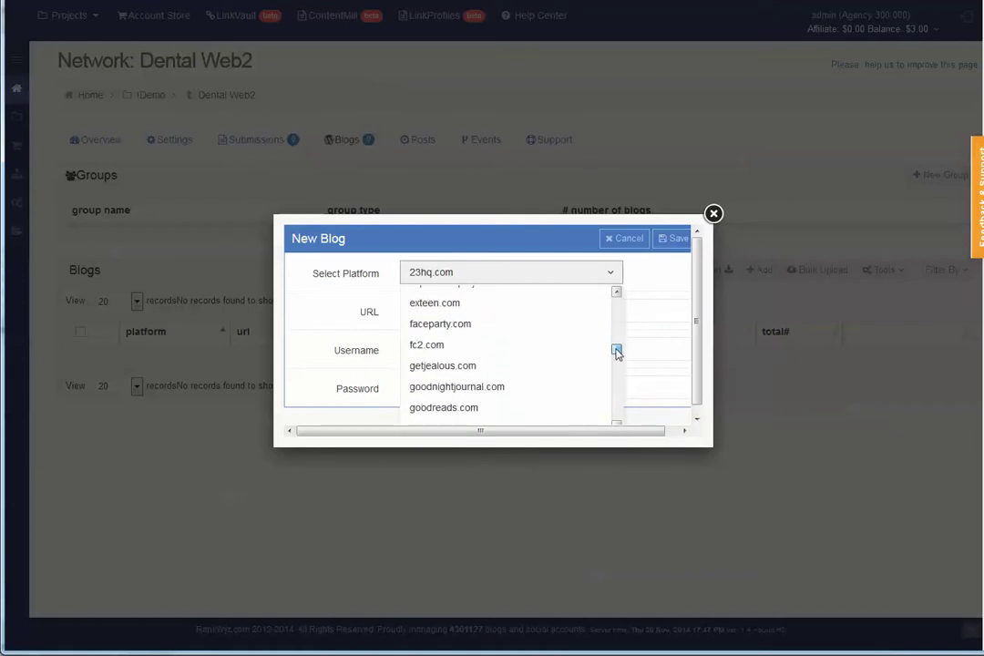
{"action": "left_click", "coordinate": [636, 242]}
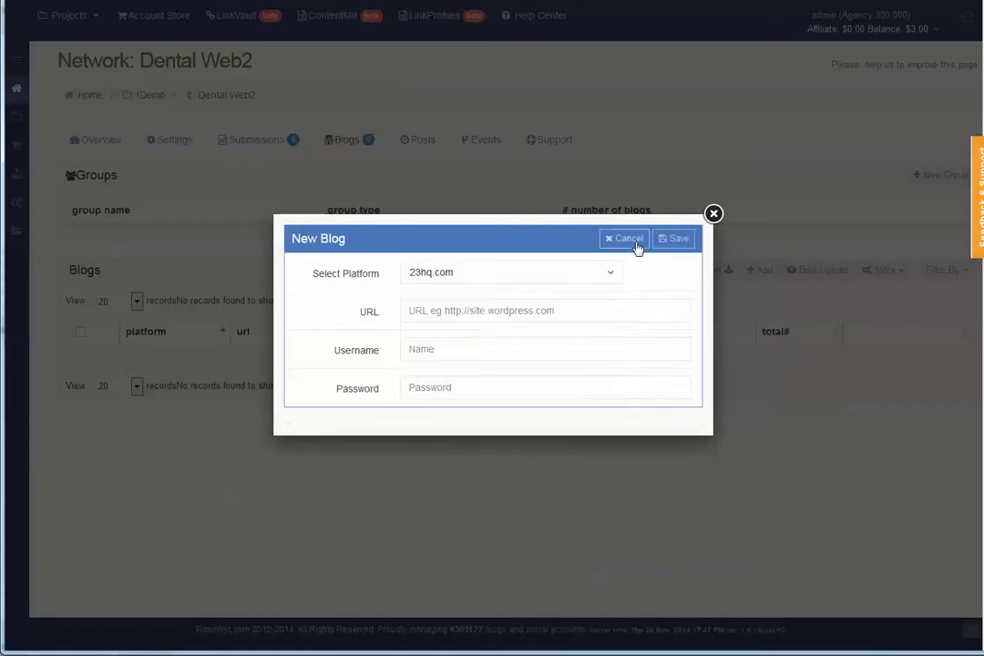
{"action": "left_click", "coordinate": [714, 216]}
Check the bulk blog creation form for Dental Web2 without adding sites, and return to the !Demo project
{"action": "left_click", "coordinate": [810, 272]}
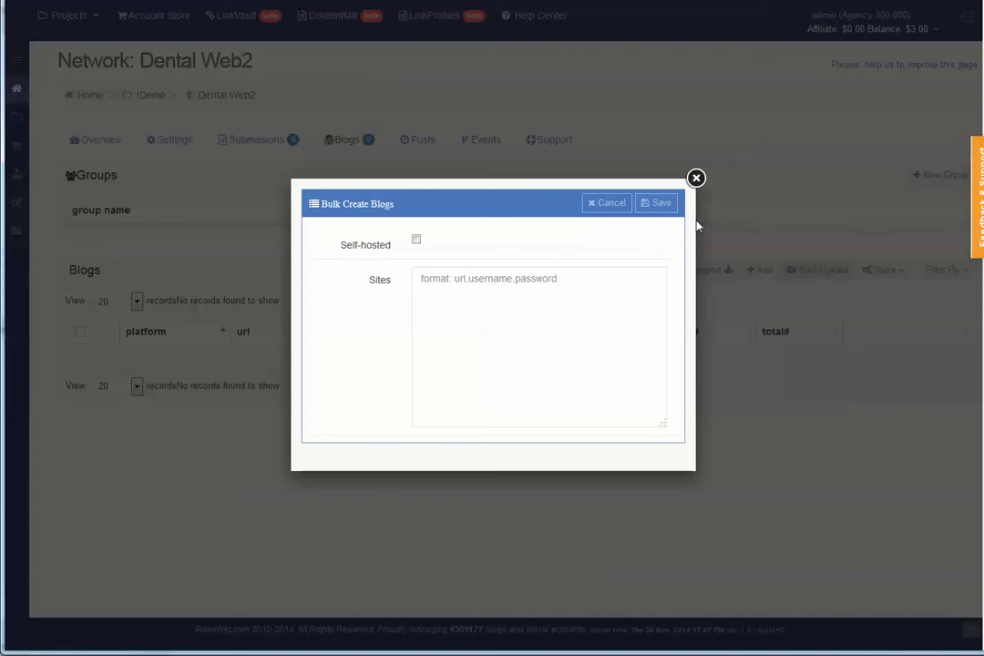
{"action": "left_click", "coordinate": [697, 185]}
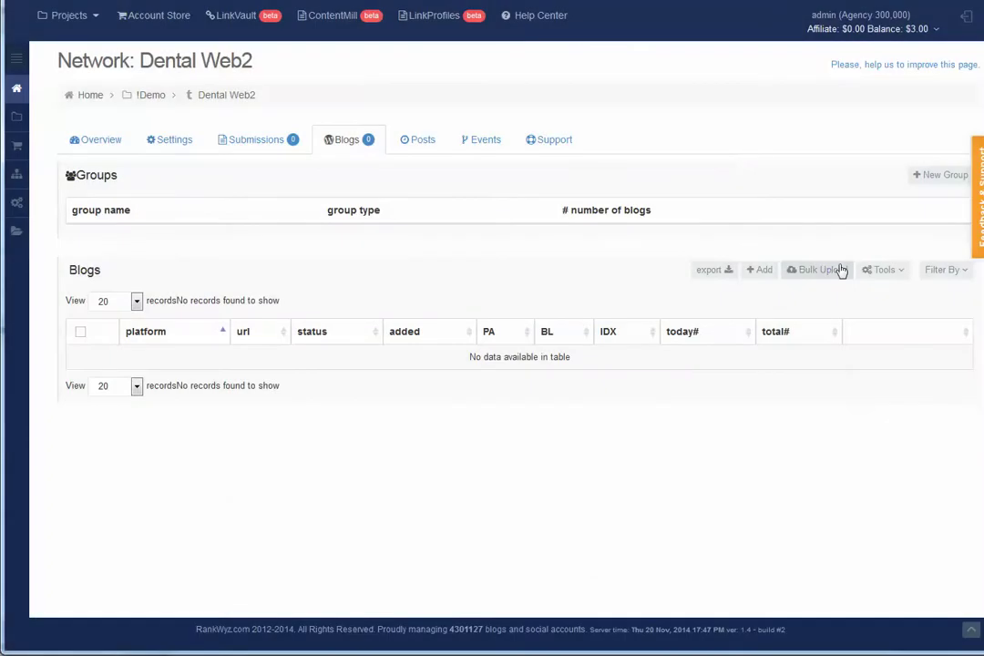
{"action": "left_click", "coordinate": [155, 96]}
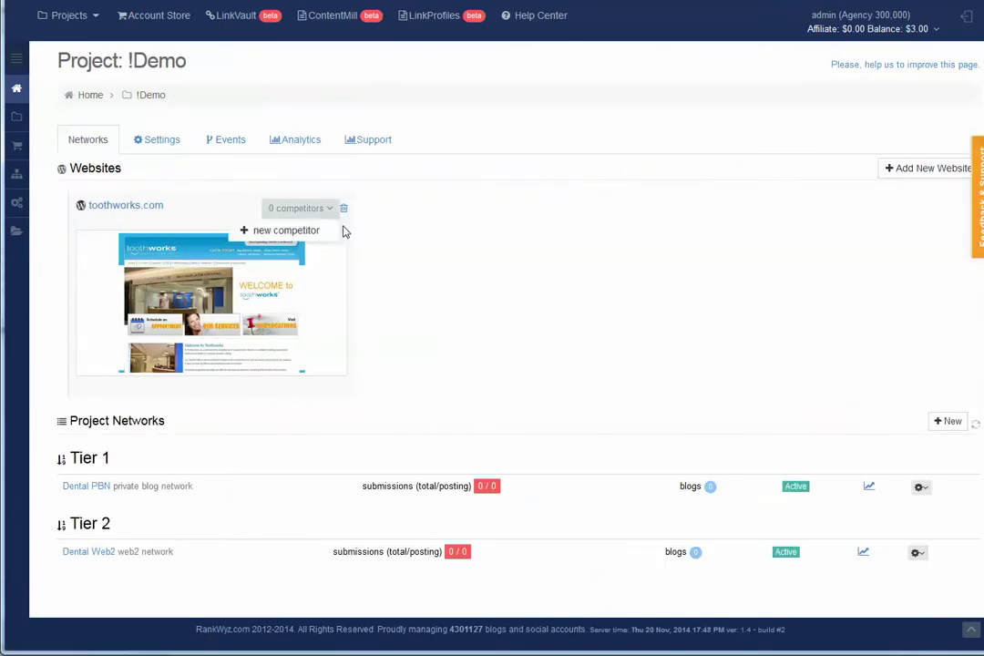
Create a social bookmarking network named Bookmarking on Tier 2 of the !Demo project
{"action": "left_click", "coordinate": [950, 424]}
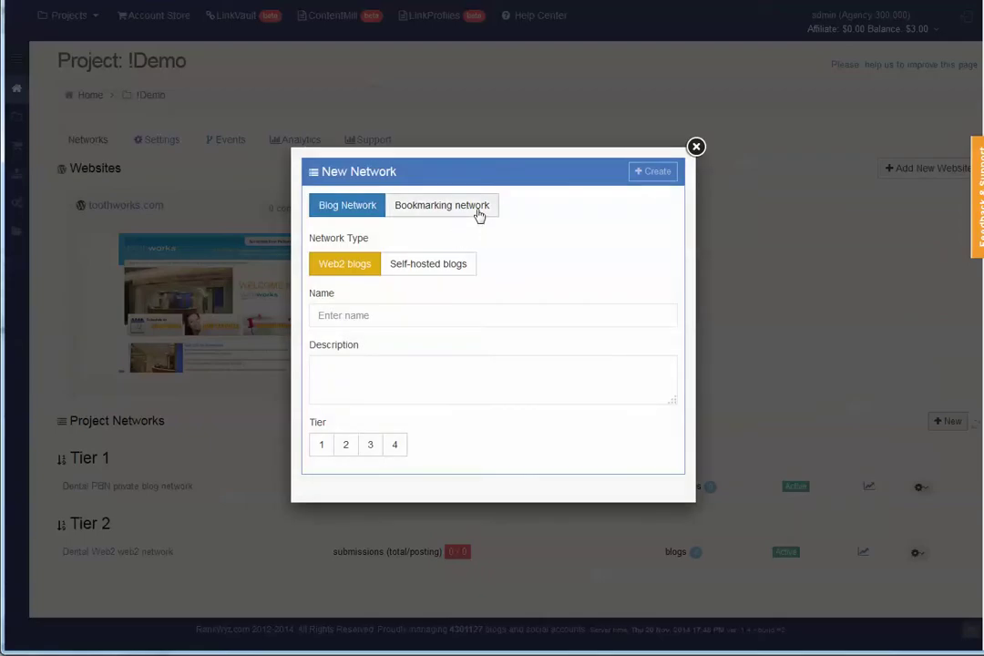
{"action": "left_click", "coordinate": [405, 204]}
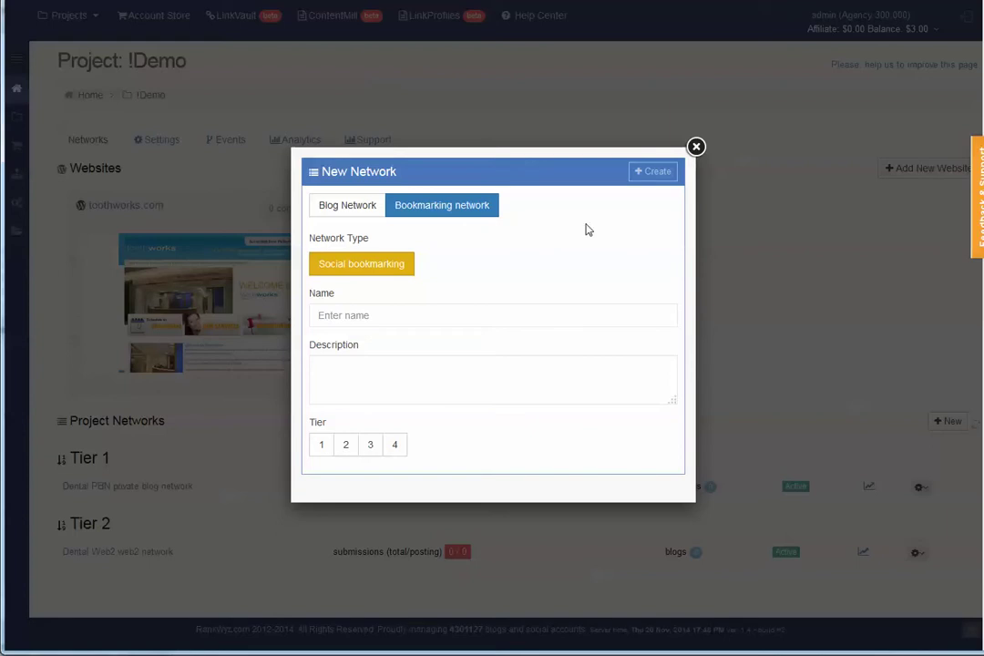
{"action": "left_click", "coordinate": [465, 324]}
{"action": "type", "text": "Bookmark"}
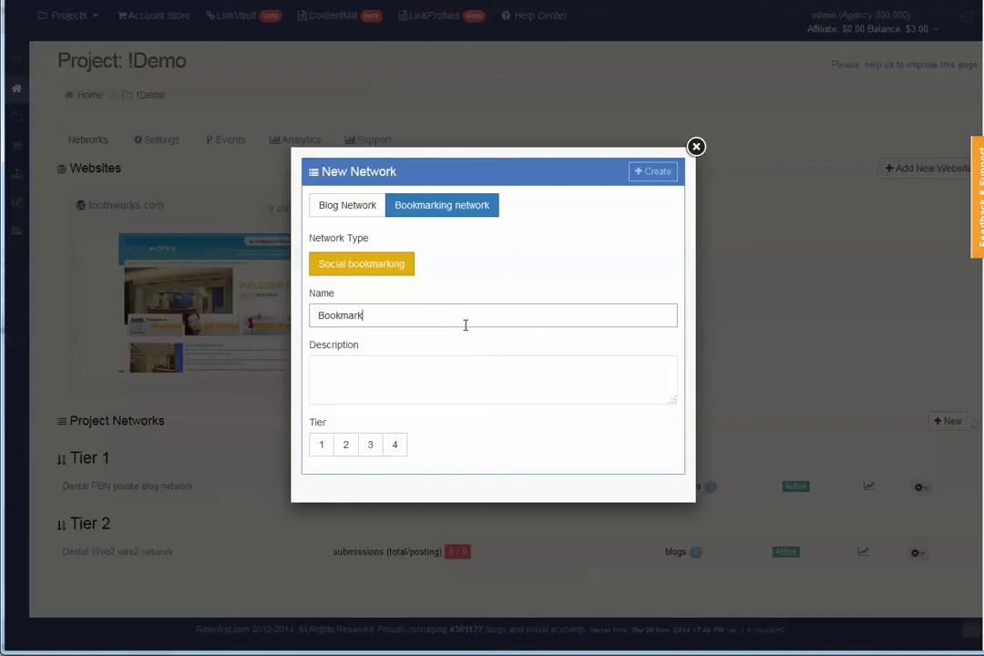
{"action": "type", "text": "ing"}
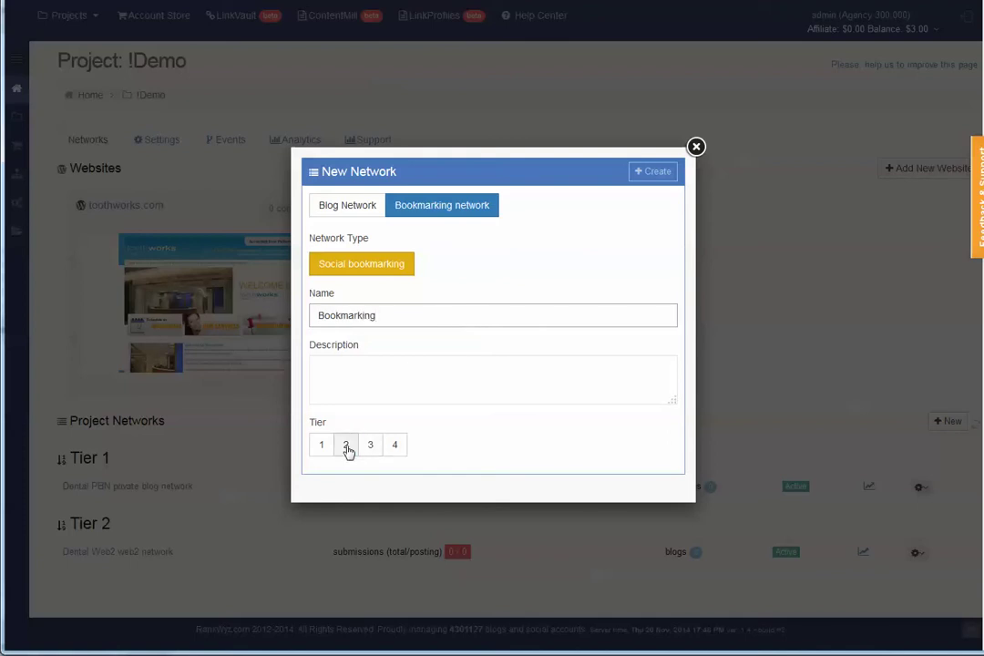
{"action": "left_click", "coordinate": [346, 447]}
{"action": "left_click", "coordinate": [647, 172]}
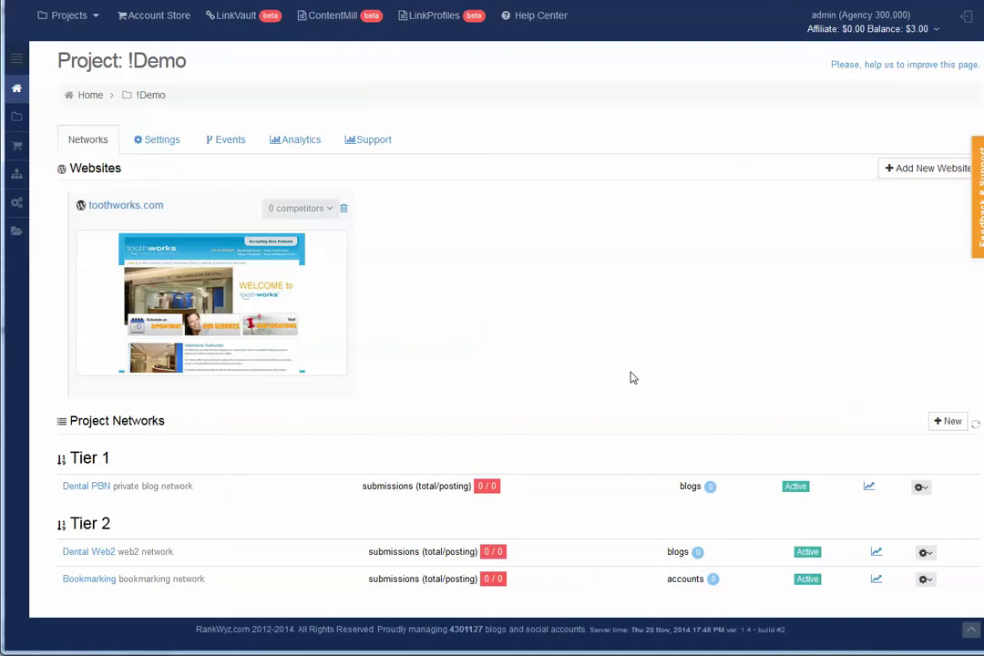
Open the !Demo project's settings and check its name editing and status options without changing them
{"action": "left_click", "coordinate": [163, 146]}
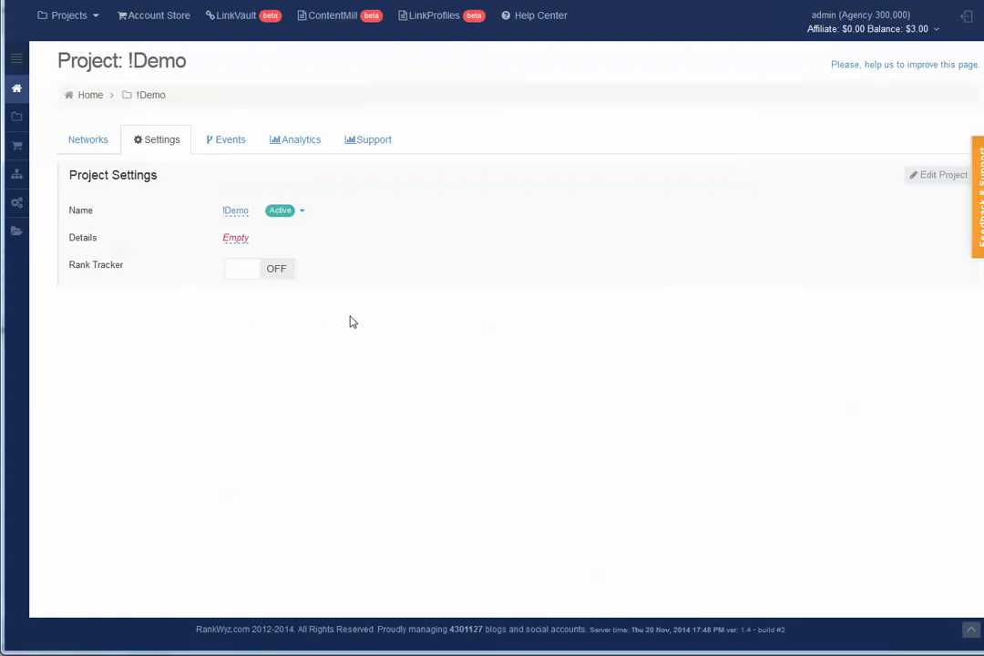
{"action": "left_click", "coordinate": [235, 213]}
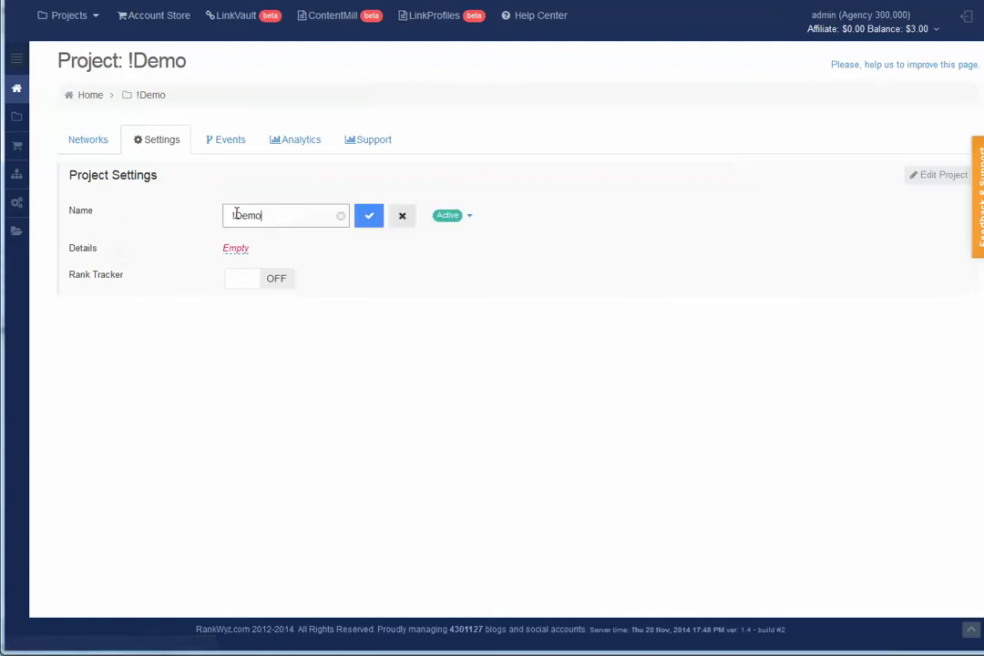
{"action": "left_click", "coordinate": [407, 216]}
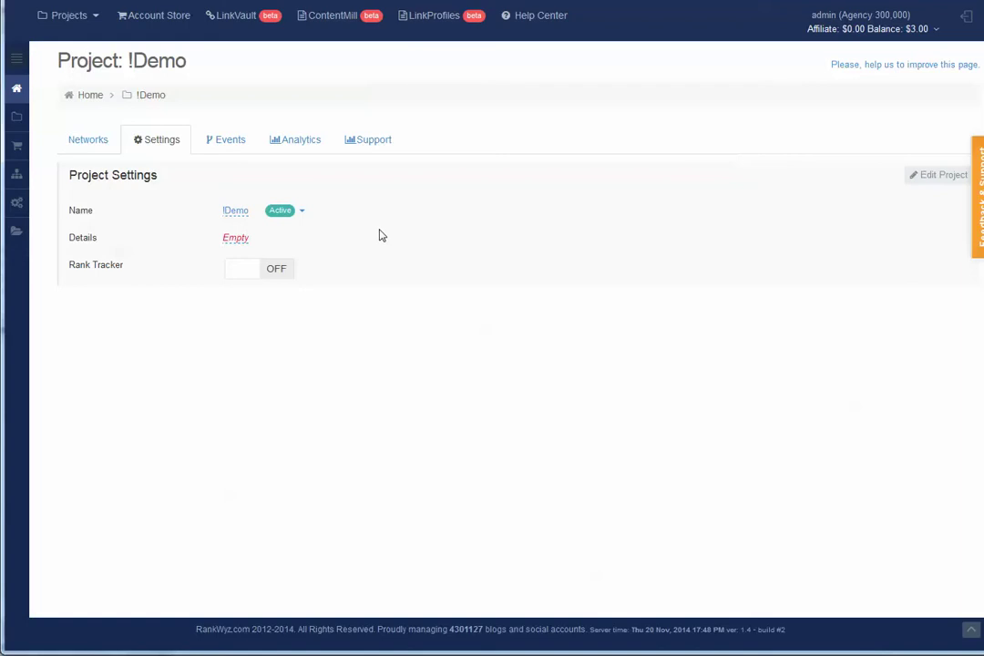
{"action": "left_click", "coordinate": [305, 213]}
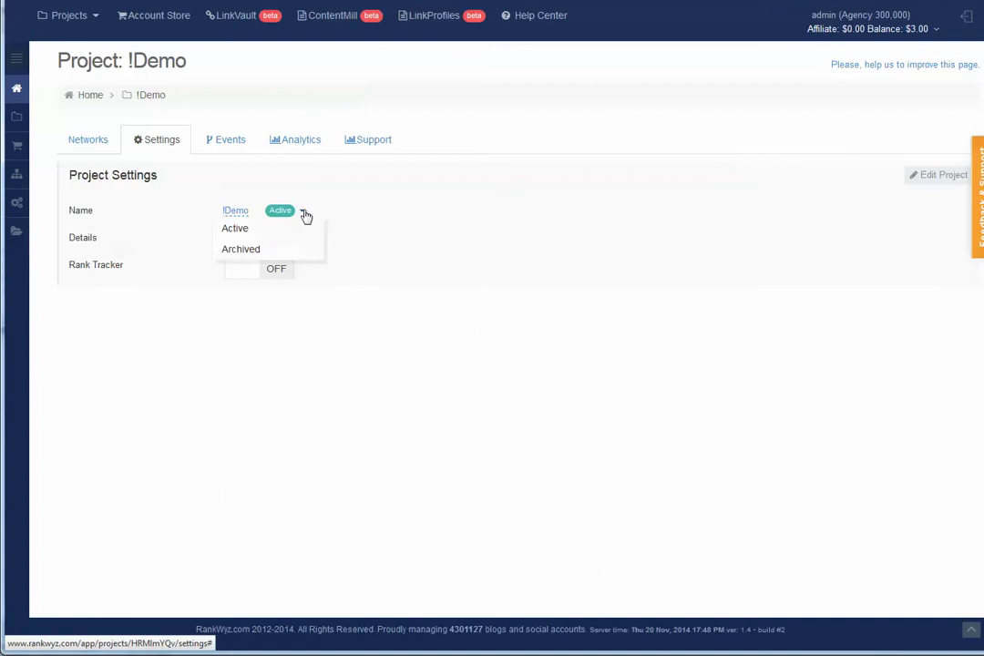
{"action": "left_click", "coordinate": [460, 242]}
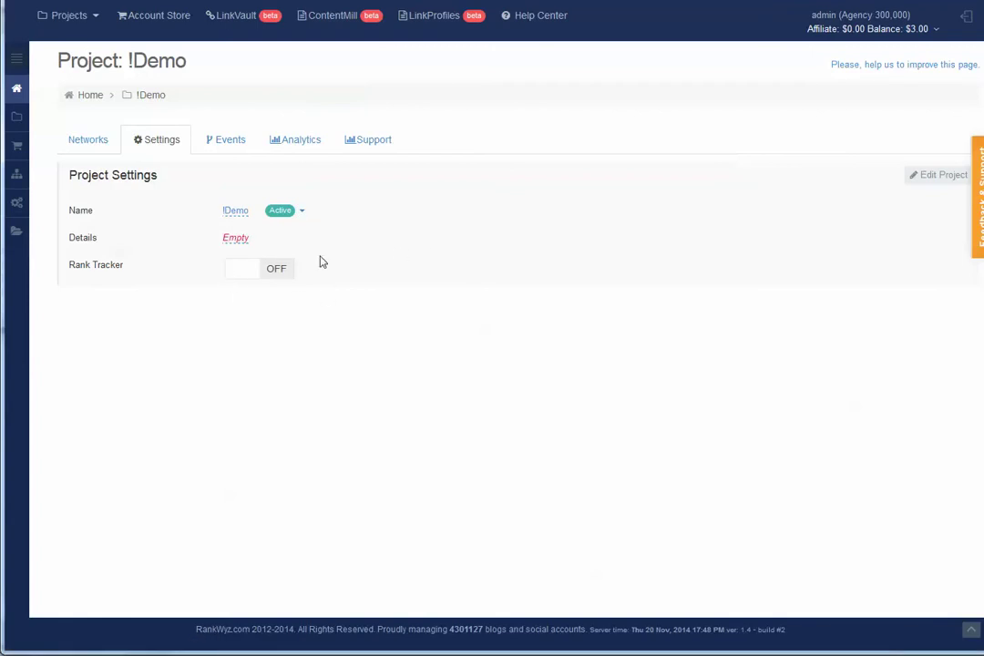
Turn the !Demo project's Rank Tracker on and back off, accepting the removal of all project keywords
{"action": "left_click", "coordinate": [241, 271]}
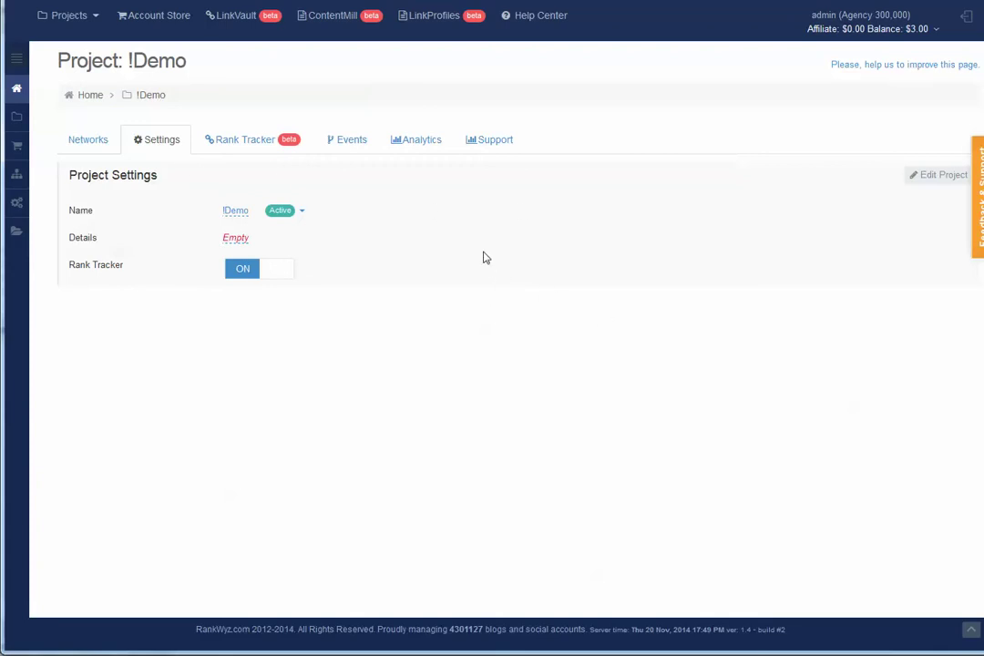
{"action": "left_click", "coordinate": [282, 269]}
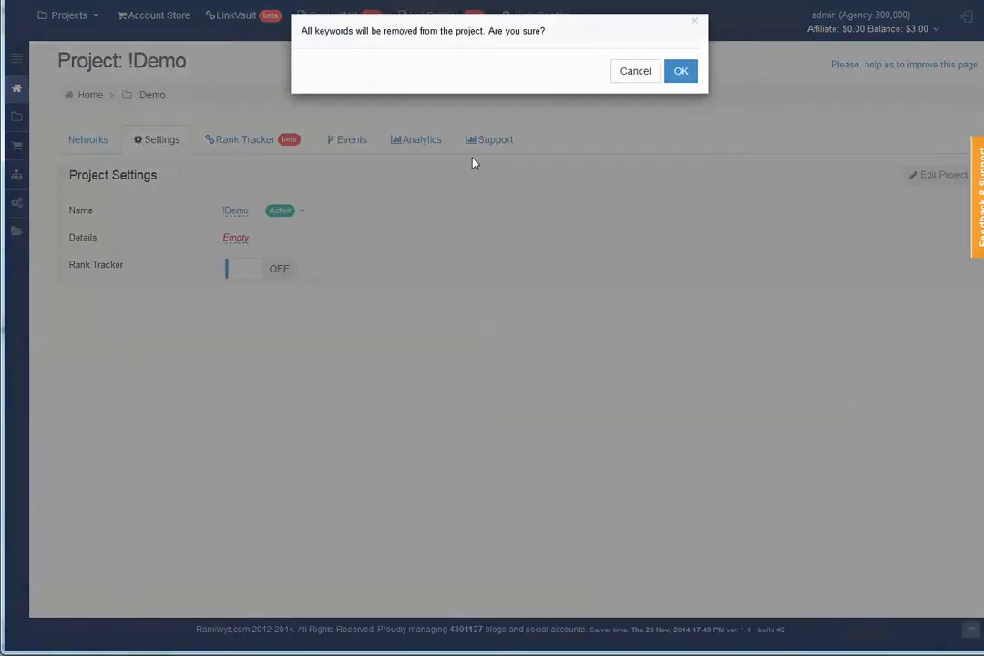
{"action": "left_click", "coordinate": [682, 80]}
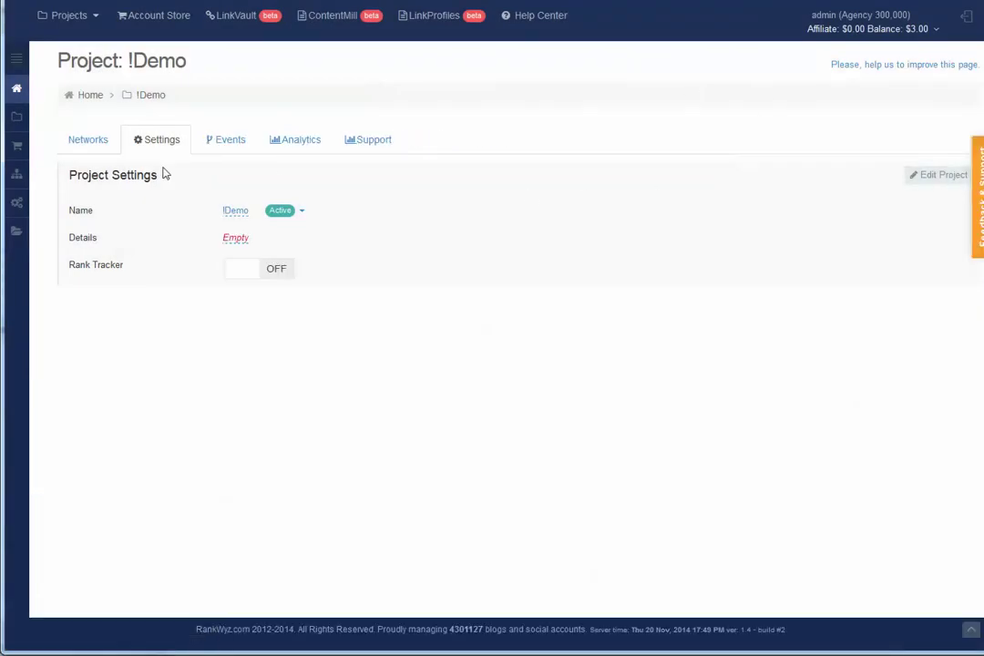
Check the !Demo project's edit form and its delete option, cancelling the deletion and closing the form without saving
{"action": "left_click", "coordinate": [940, 177]}
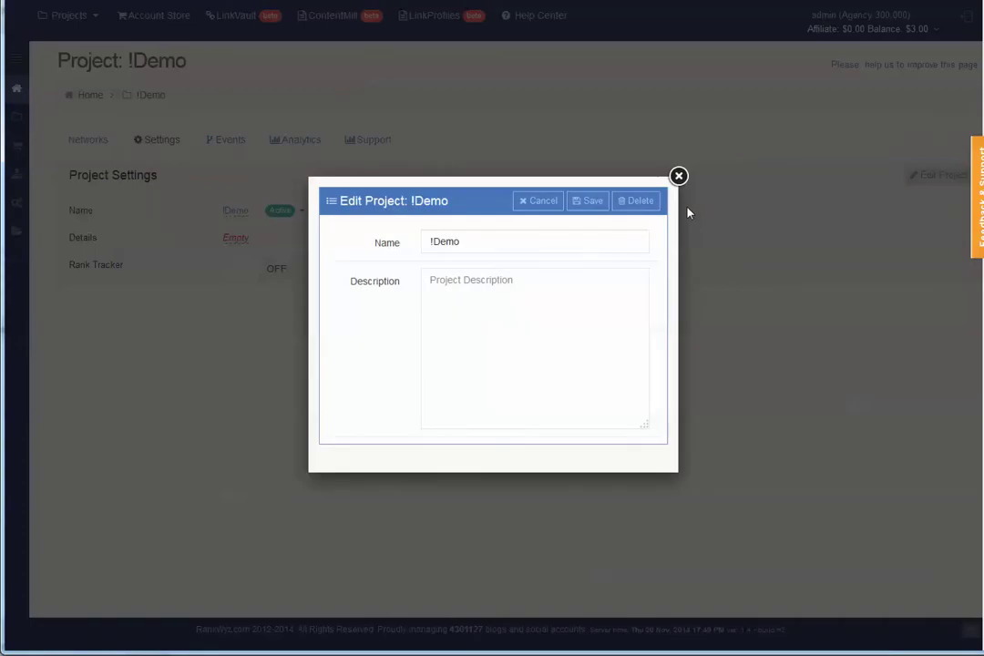
{"action": "left_click", "coordinate": [638, 201]}
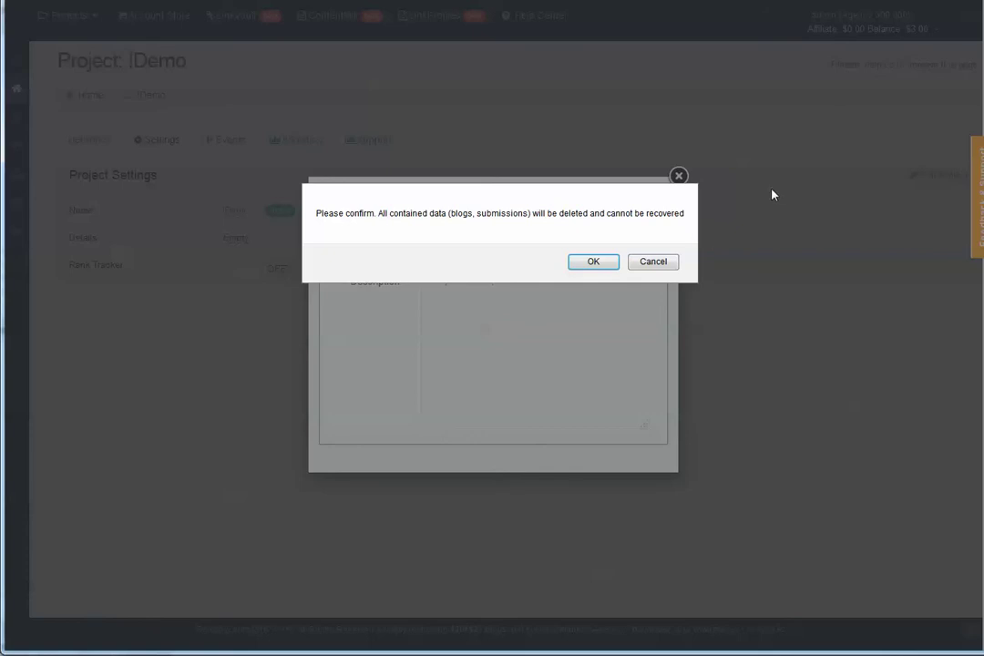
{"action": "left_click", "coordinate": [653, 263]}
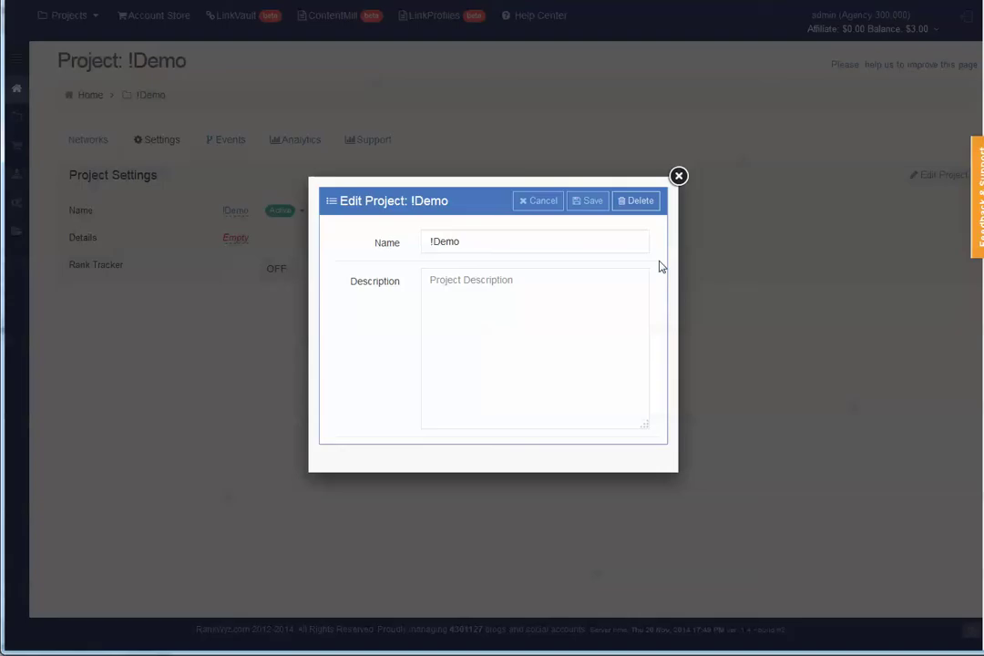
{"action": "left_click", "coordinate": [679, 177]}
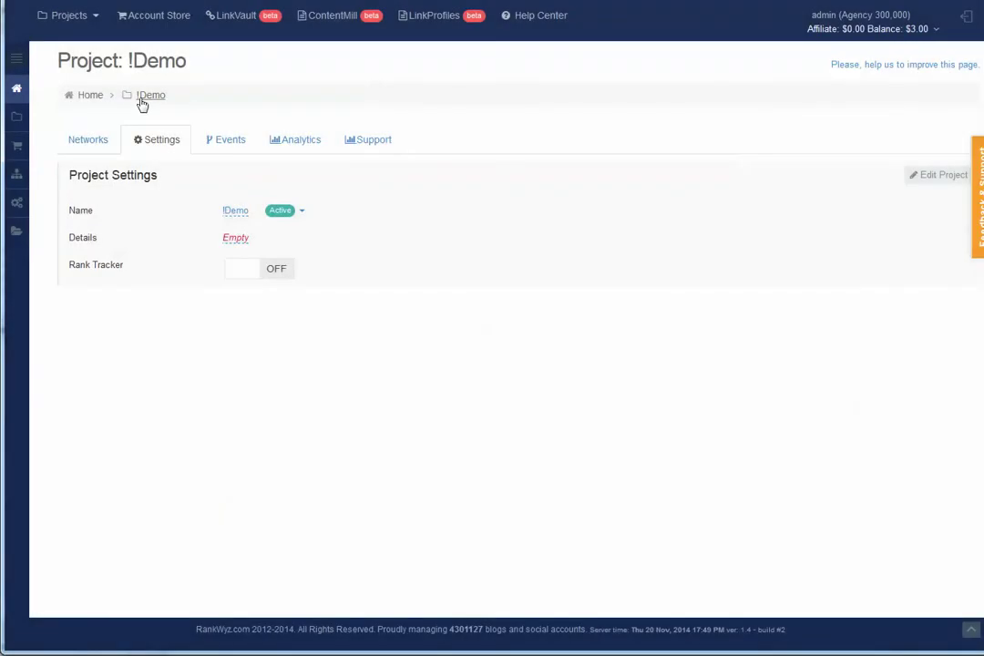